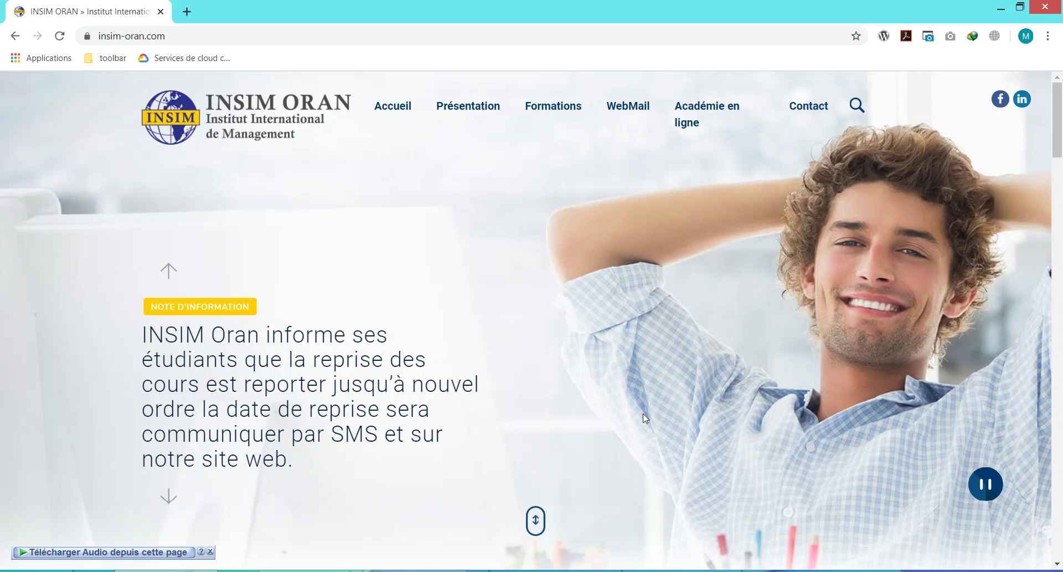
# Open the login page of the online academy (Académie en ligne) from the INSIM Oran website.
pyautogui.click(253, 34)
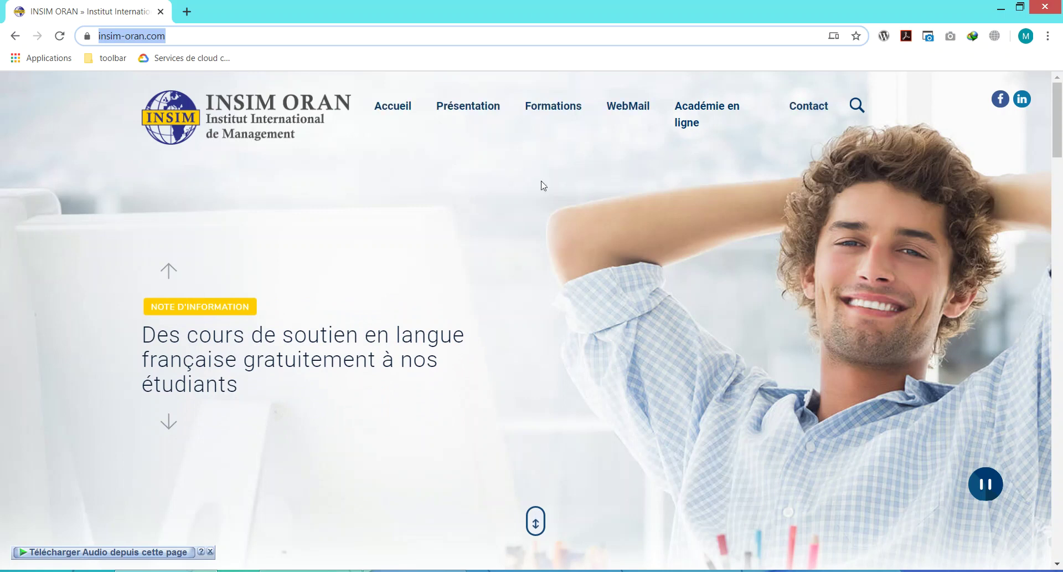
pyautogui.click(695, 112)
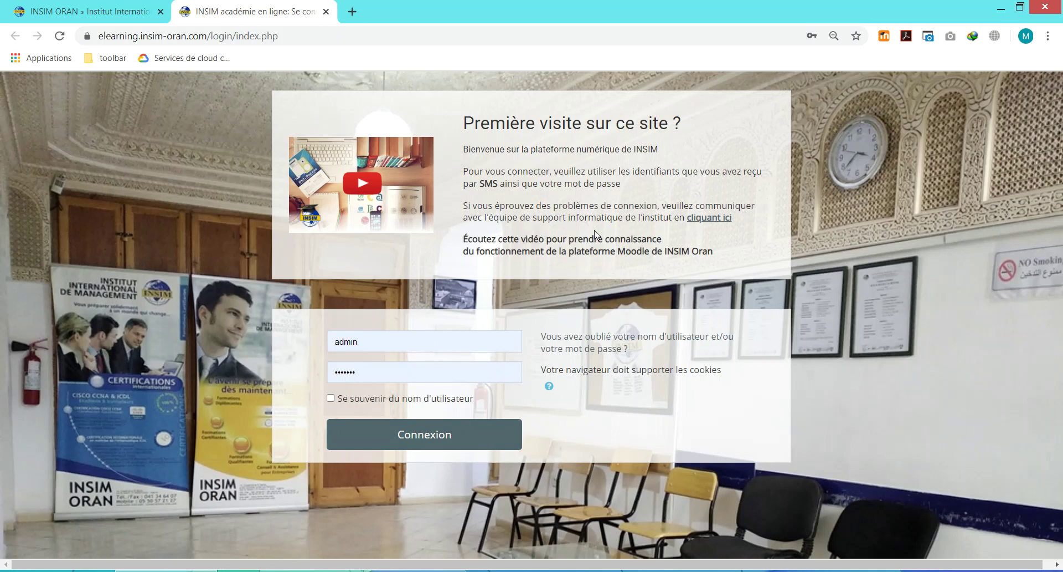
# Open the IT support form linked for connection problems in a separate browser tab and switch to it.
pyautogui.rightClick(711, 221)
pyautogui.click(742, 227)
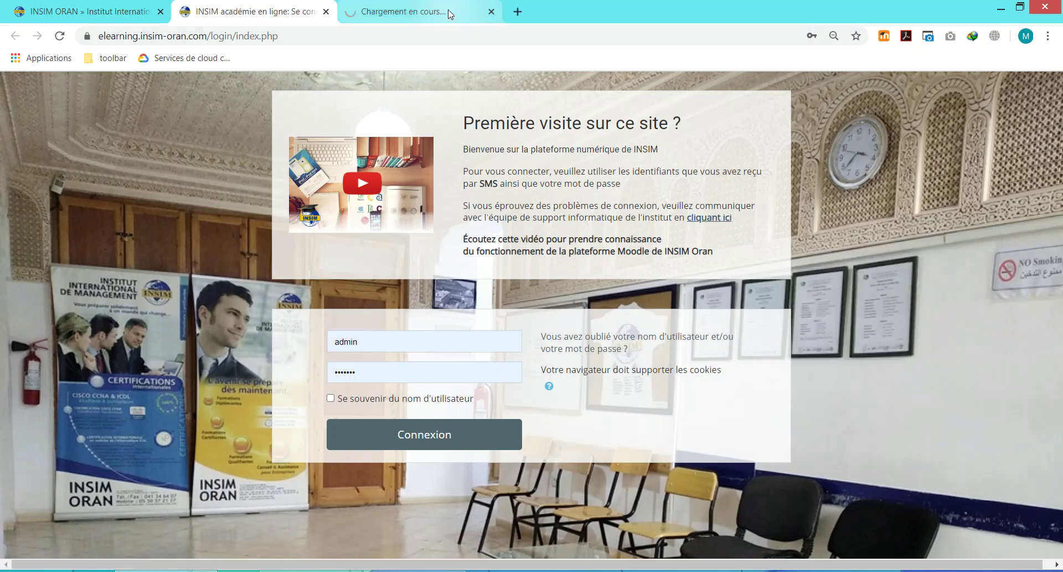
pyautogui.click(450, 14)
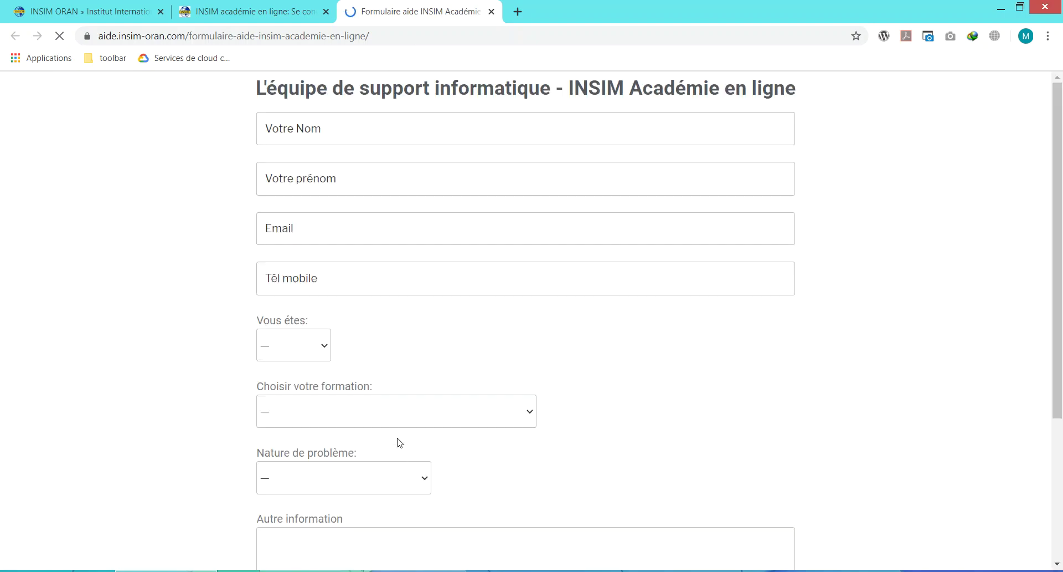
# Examine the support form's fields, including the training and problem-type choices, and close the form.
pyautogui.scroll(-3, 249, 406)
pyautogui.scroll(3, 249, 406)
pyautogui.scroll(-3, 332, 460)
pyautogui.scroll(-1, 333, 501)
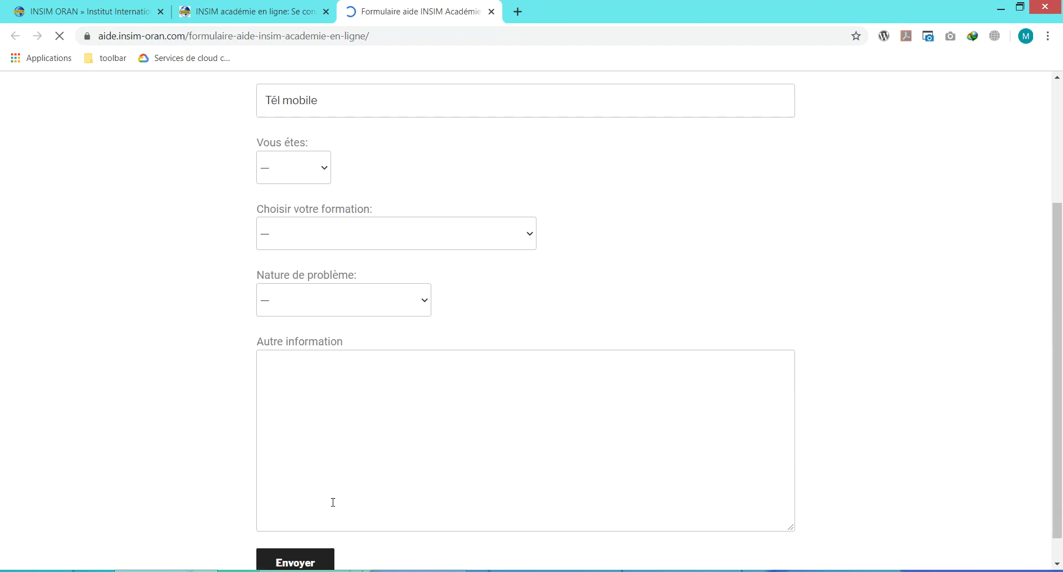
pyautogui.scroll(3, 330, 484)
pyautogui.scroll(1, 386, 445)
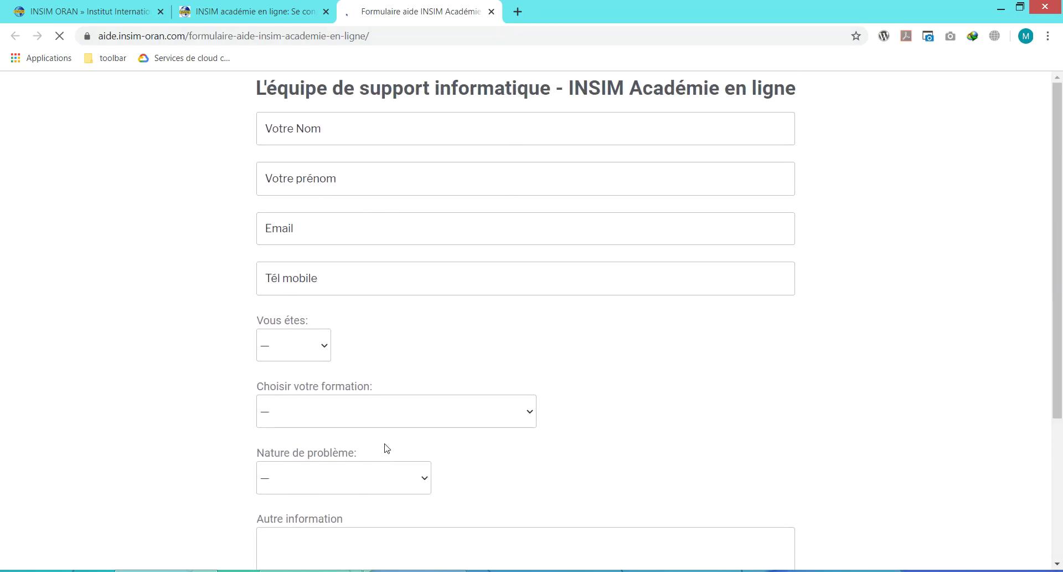
pyautogui.click(339, 413)
pyautogui.click(339, 415)
pyautogui.click(345, 480)
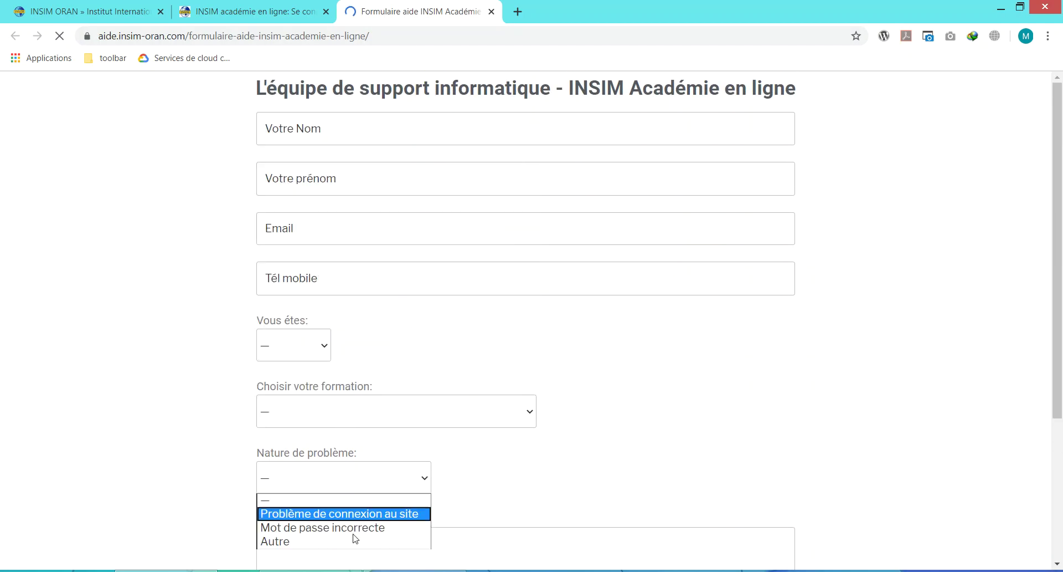
pyautogui.click(506, 500)
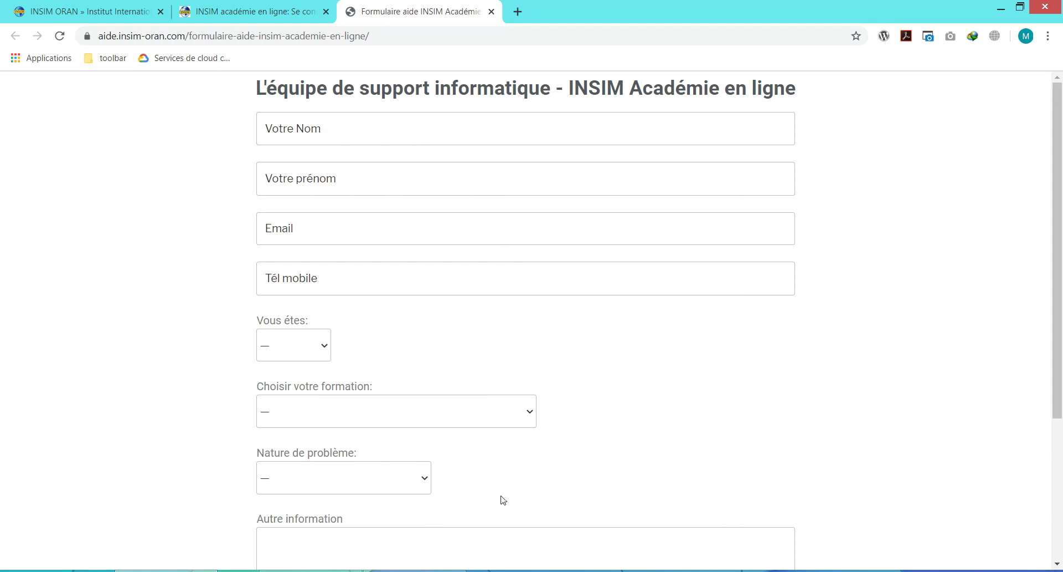
pyautogui.click(492, 11)
# Clear the prefilled username and password from the academy login form.
pyautogui.click(366, 341)
pyautogui.hotkey('ctrl', 'a')
pyautogui.press('BackSpace')
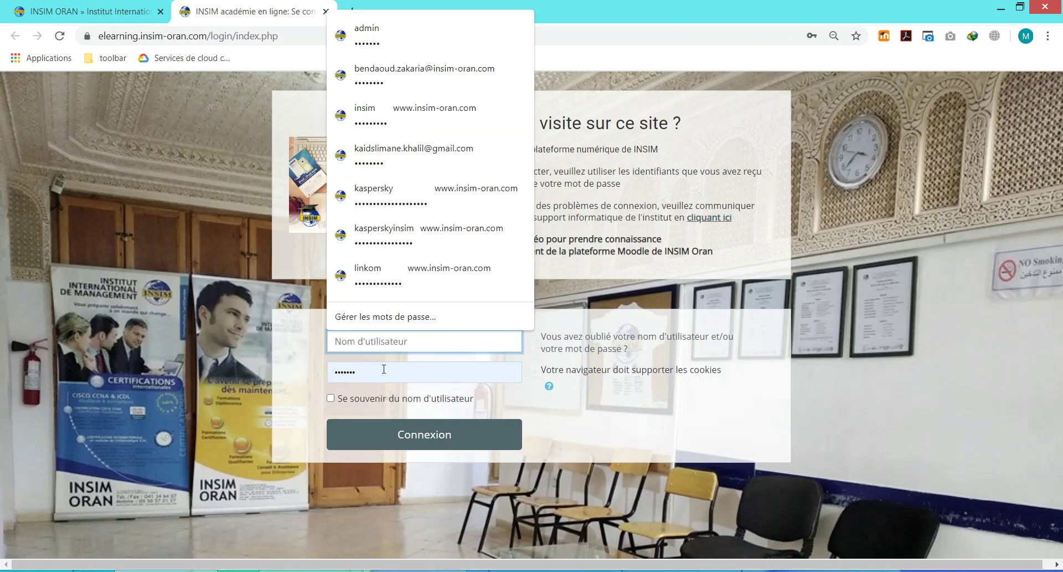
pyautogui.press('Tab')
pyautogui.click(213, 362)
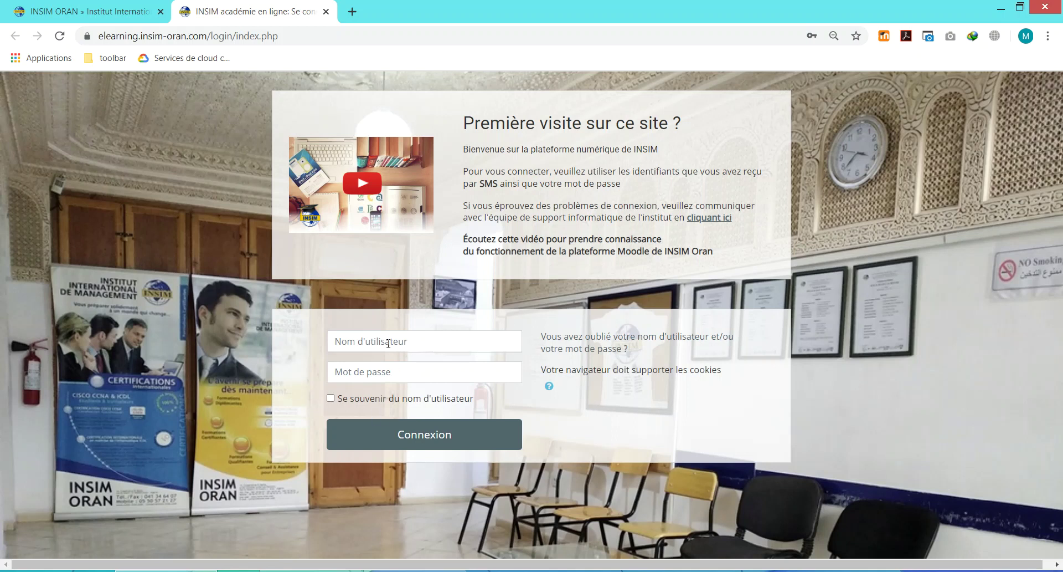
# Copy the student's username from the sticky note into the login form's username field.
pyautogui.hotkey('alt', 'Tab')
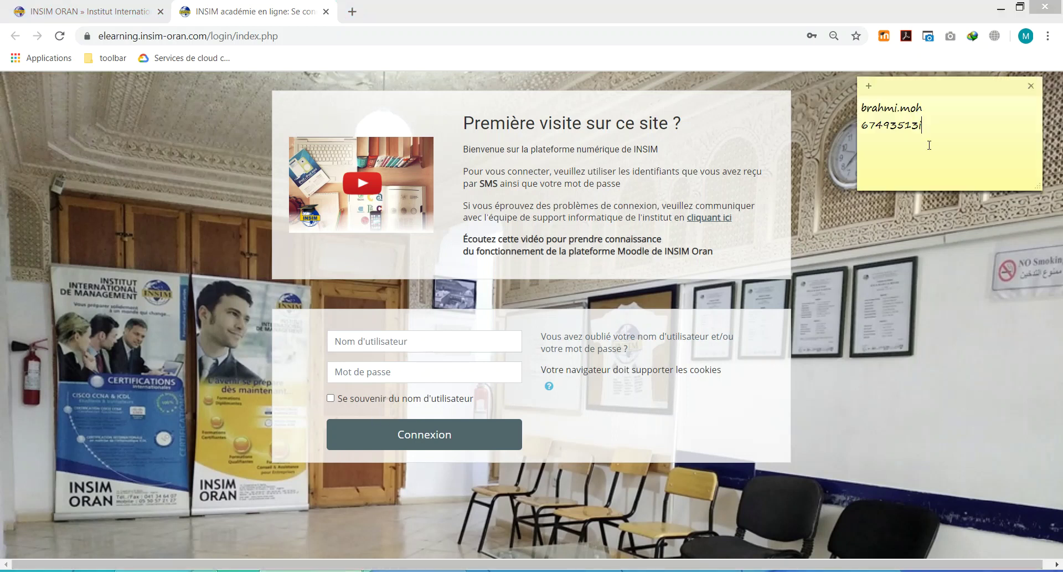
pyautogui.moveTo(931, 109); pyautogui.dragTo(858, 113)
pyautogui.hotkey('ctrl', 'c')
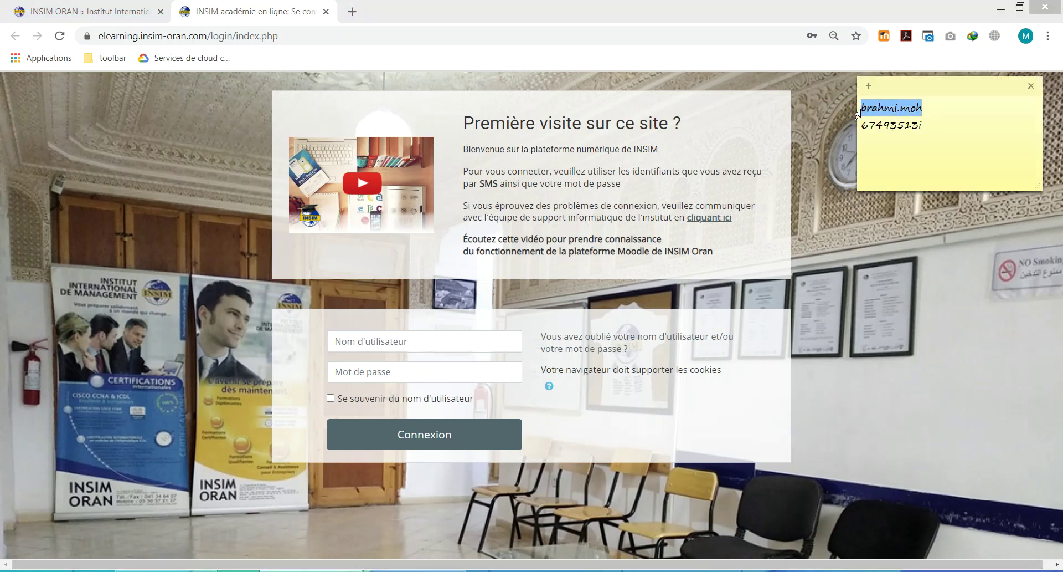
pyautogui.click(457, 343)
pyautogui.hotkey('ctrl', 'v')
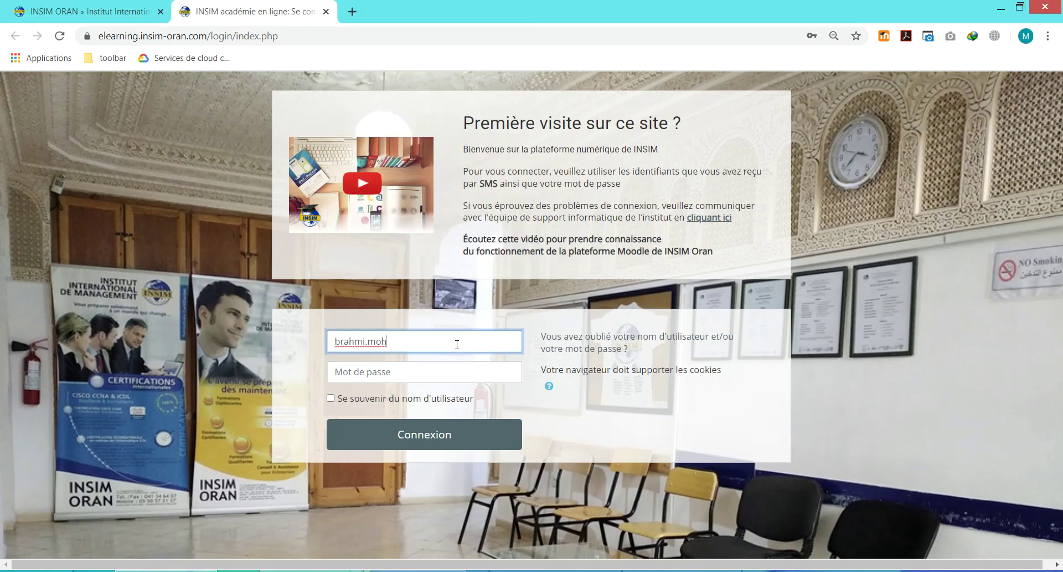
# Copy the account password from the sticky note into the login form's password field and log in.
pyautogui.click(454, 370)
pyautogui.hotkey('alt', 'Tab')
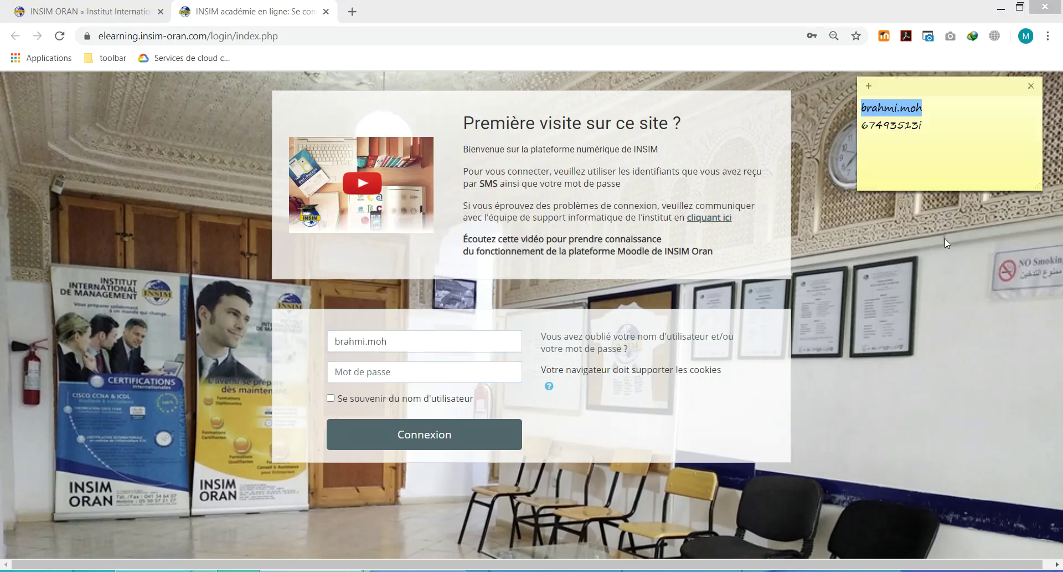
pyautogui.moveTo(964, 122); pyautogui.dragTo(836, 125)
pyautogui.hotkey('ctrl', 'c')
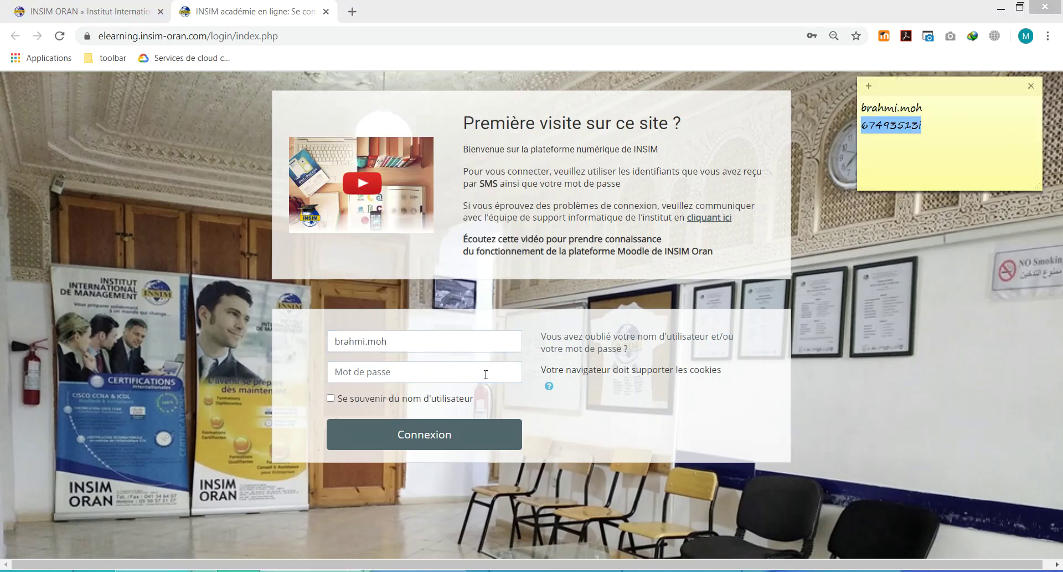
pyautogui.click(487, 371)
pyautogui.hotkey('ctrl', 'v')
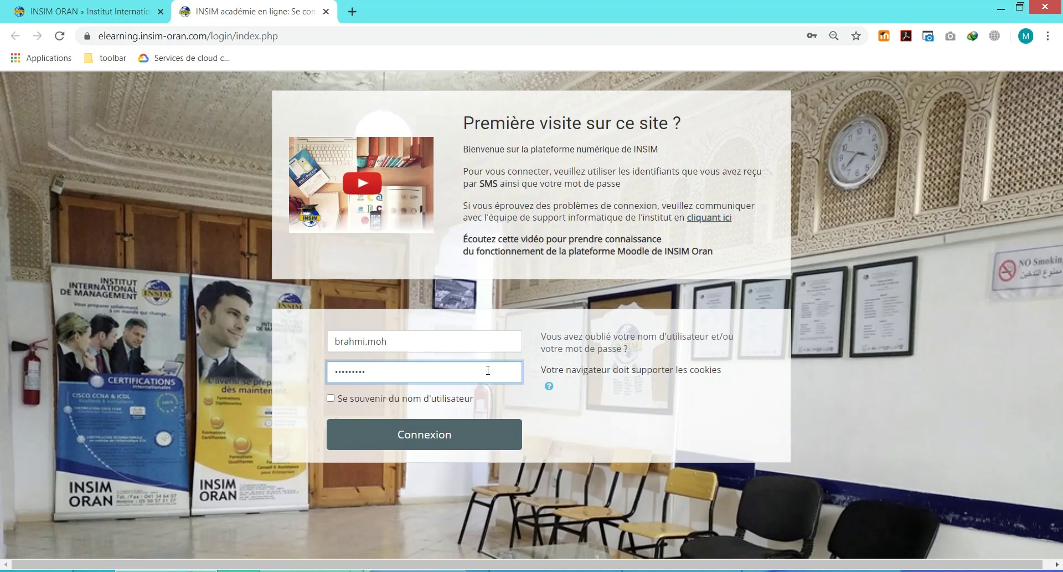
pyautogui.click(459, 446)
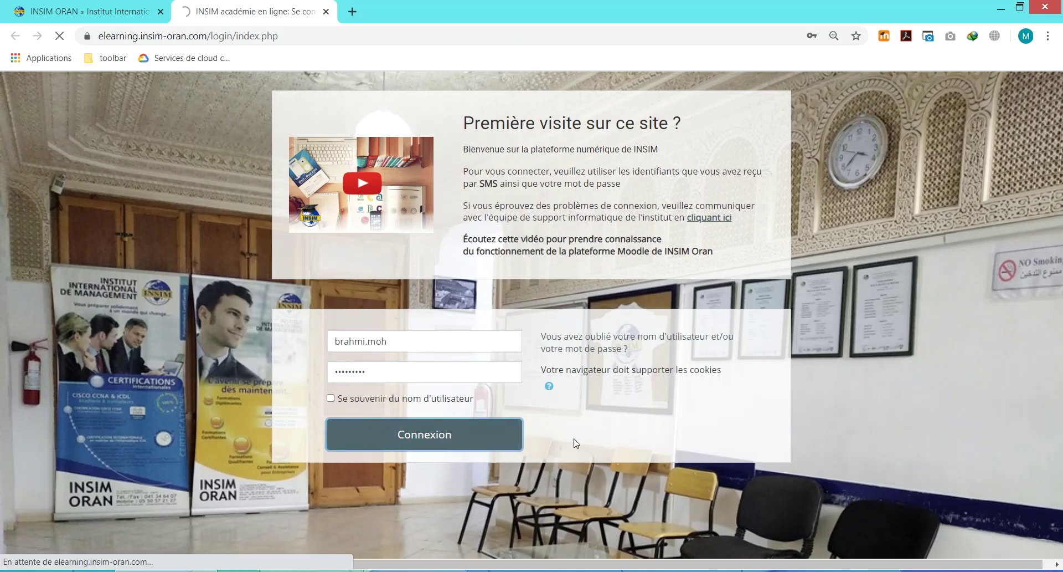
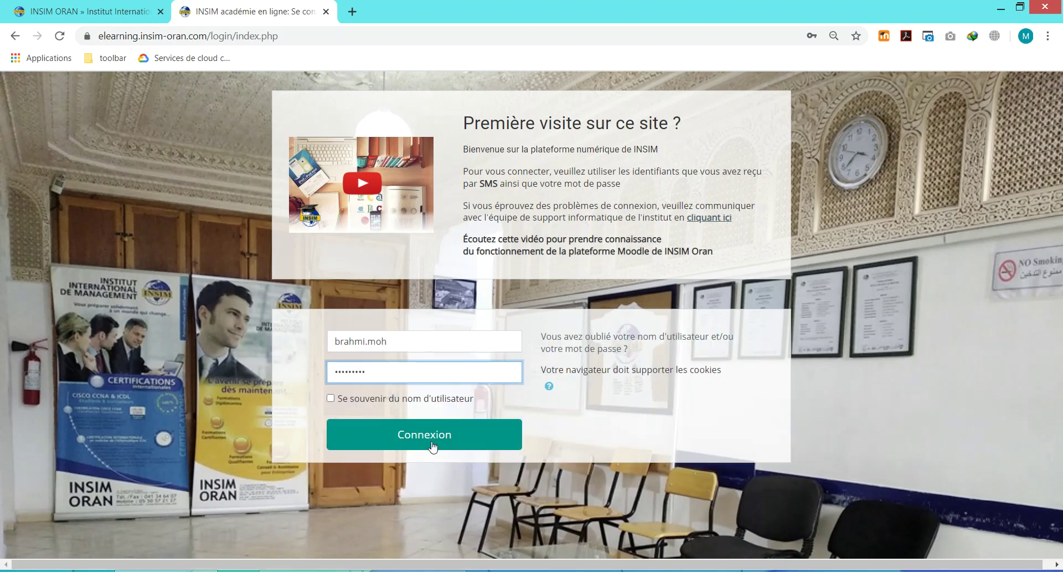
pyautogui.click(433, 447)
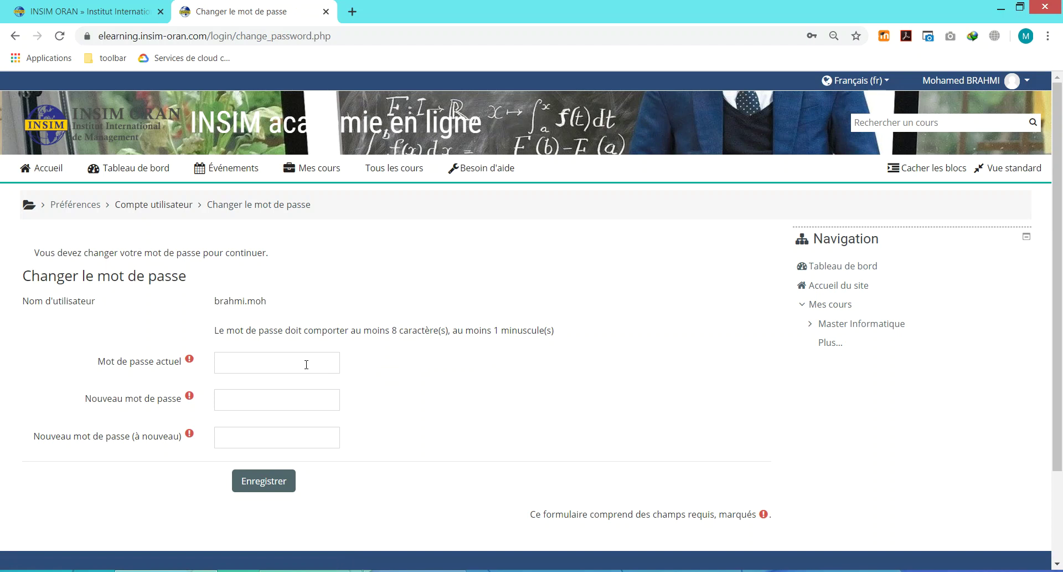
# Examine the change-password form's fields for the current password, new password and its repetition.
pyautogui.scroll(-2, 306, 364)
pyautogui.scroll(2, 297, 333)
pyautogui.click(224, 364)
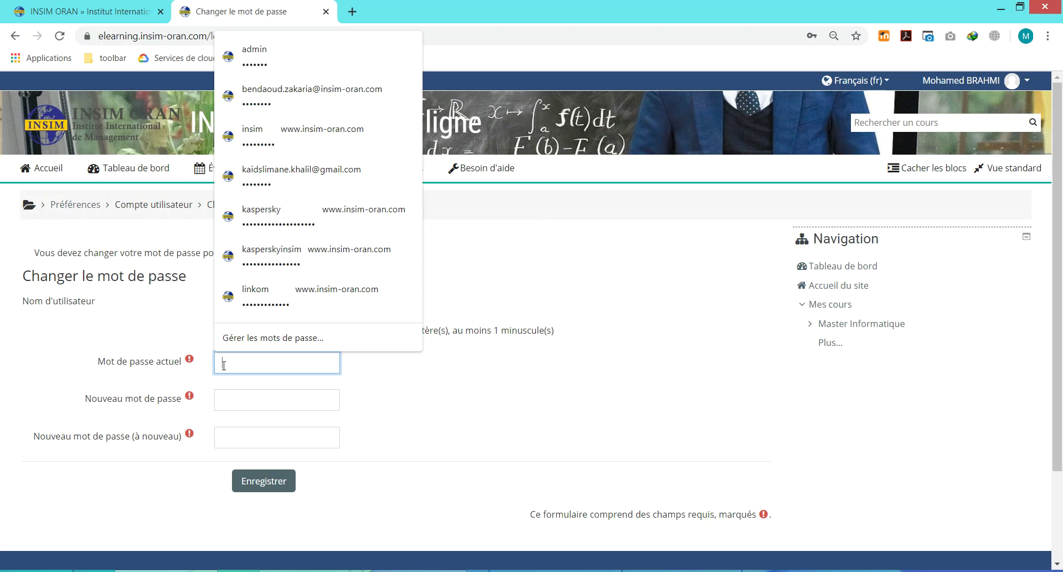
pyautogui.click(161, 367)
pyautogui.click(254, 418)
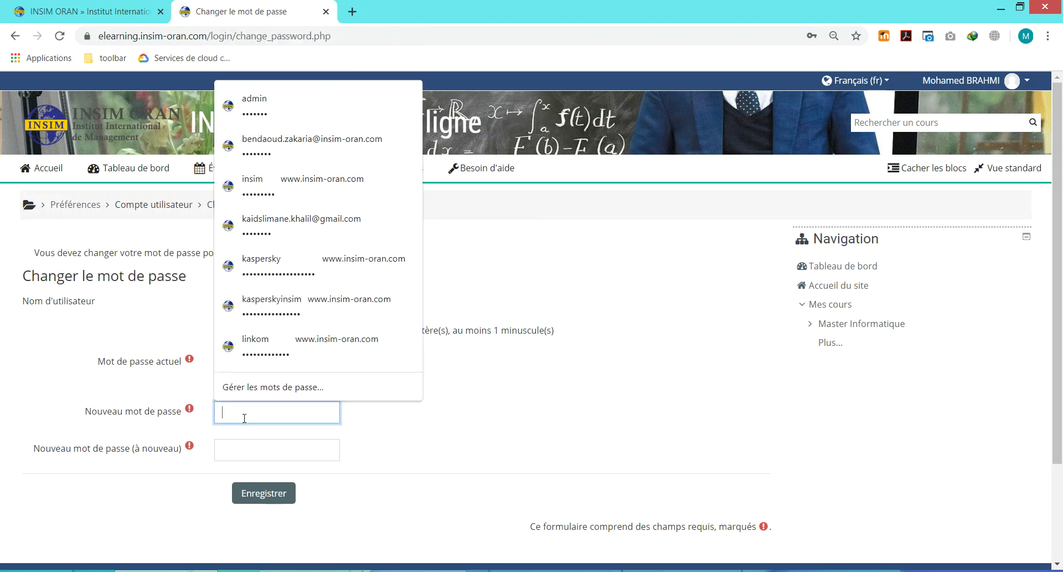
pyautogui.click(232, 409)
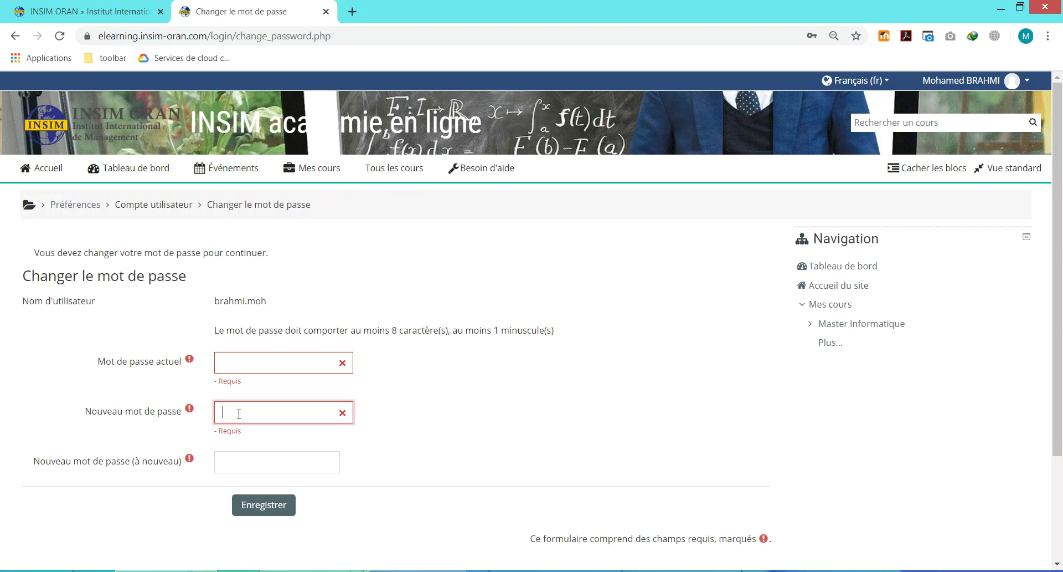
pyautogui.click(258, 461)
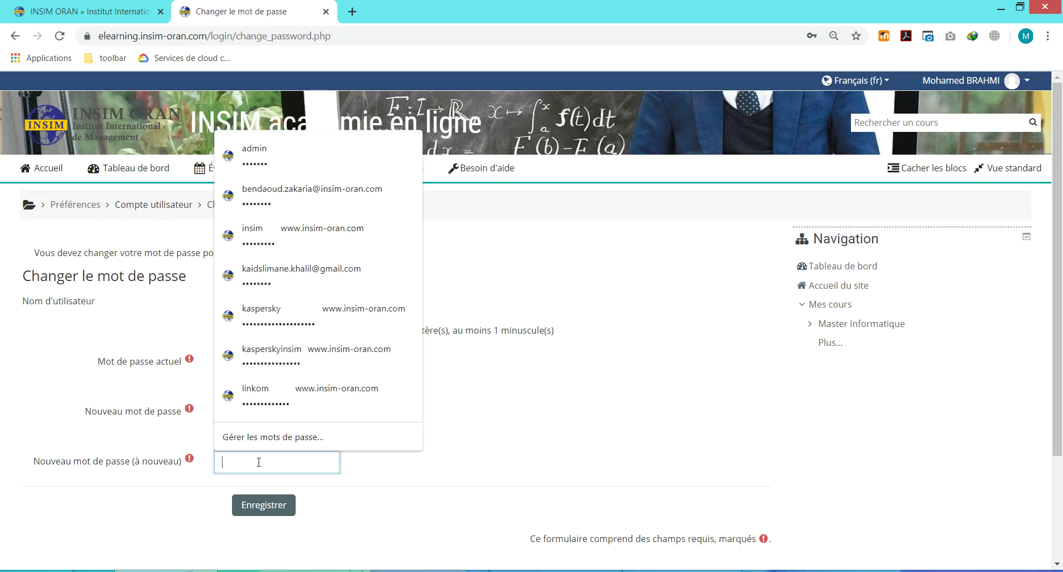
pyautogui.click(117, 421)
# Enter the current password, fill in the new password twice, and save the password change.
pyautogui.click(252, 368)
pyautogui.write('•••••••••')
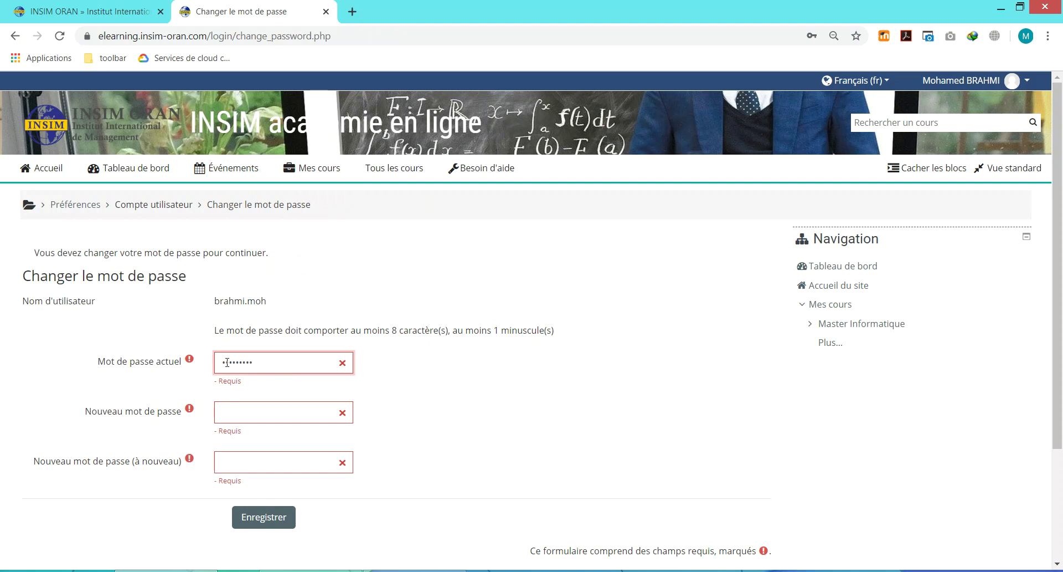
pyautogui.click(238, 413)
pyautogui.write('•••••••')
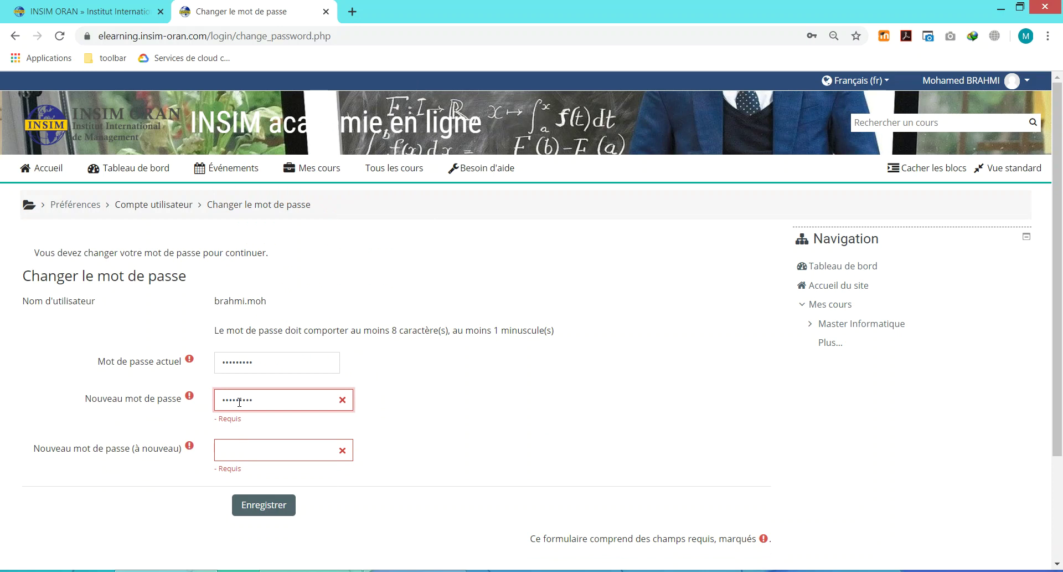
pyautogui.click(249, 443)
pyautogui.write('•••••')
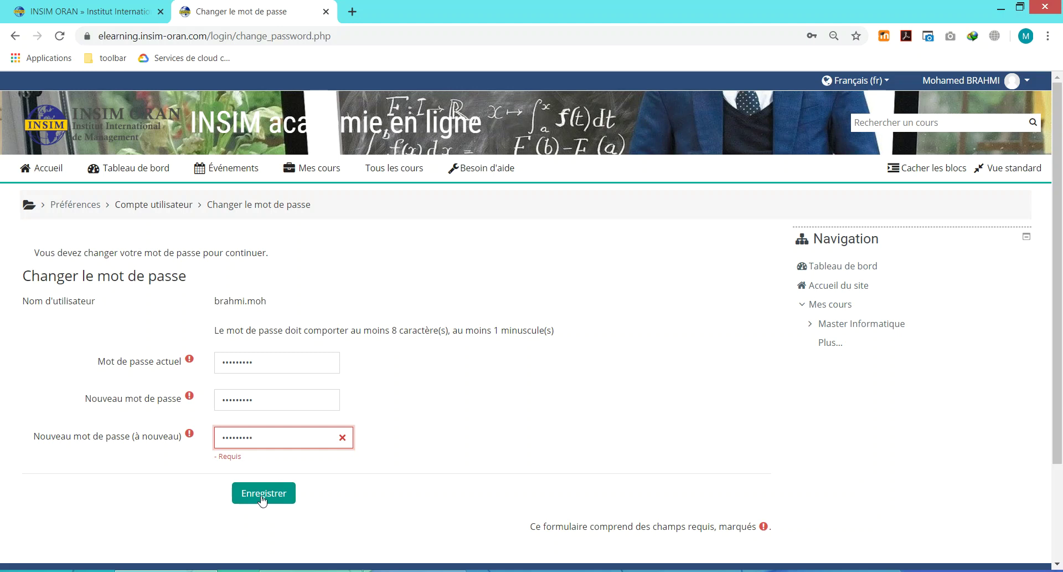
pyautogui.click(262, 500)
pyautogui.click(262, 491)
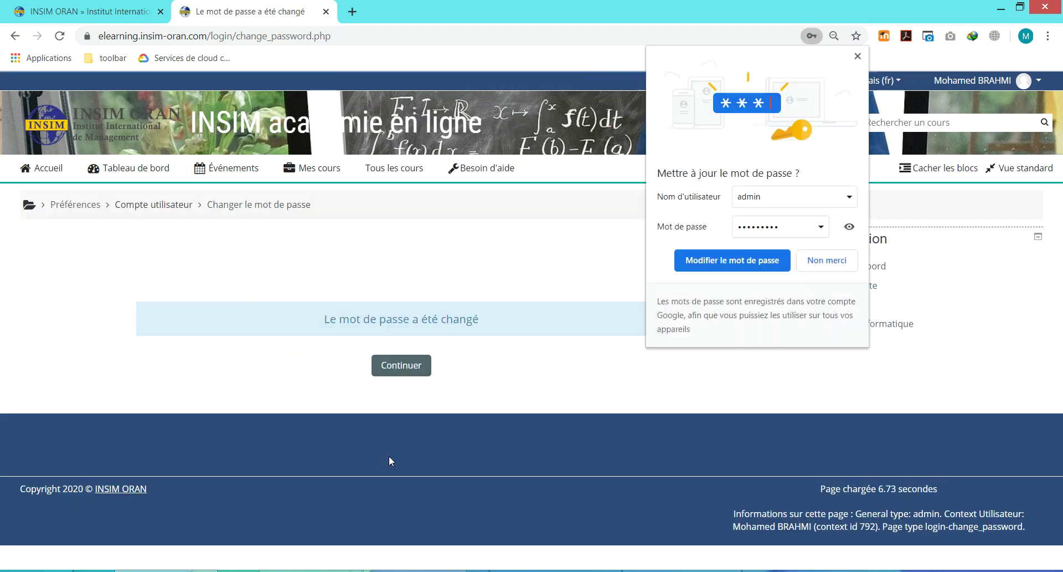
# Decline the browser's offer to update the saved password and continue to the dashboard to look over its courses.
pyautogui.click(827, 260)
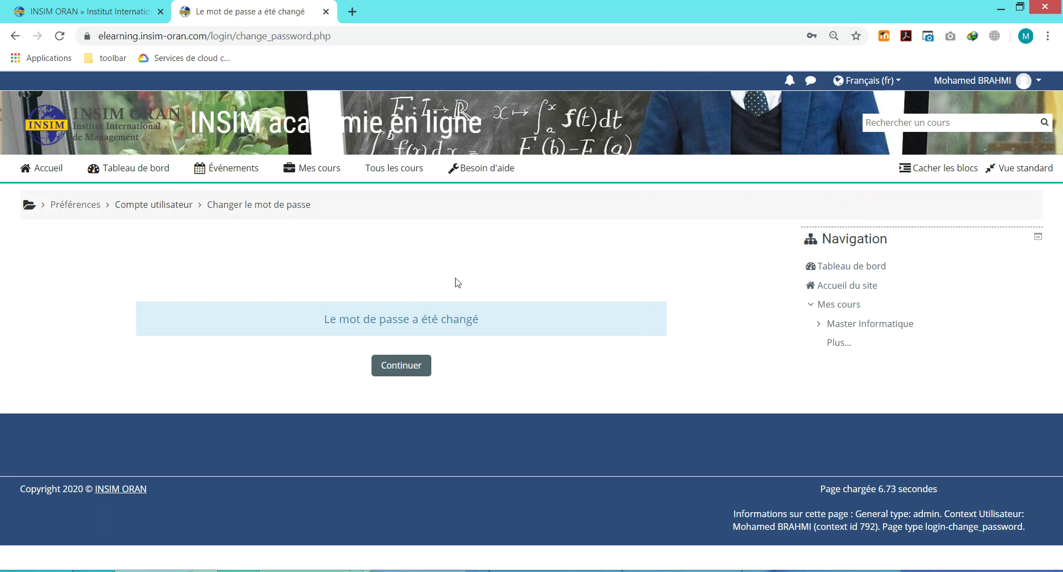
pyautogui.click(401, 368)
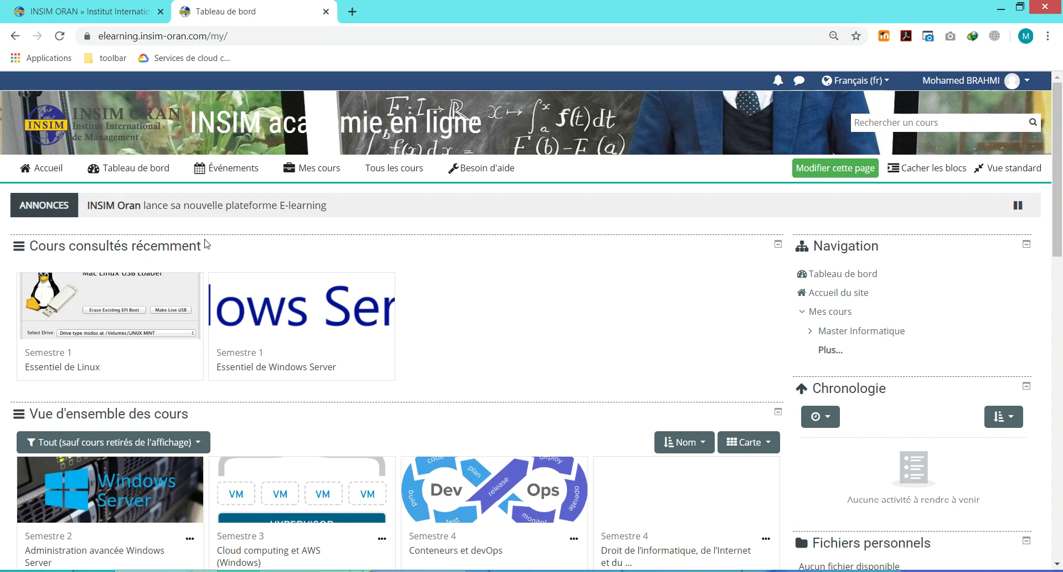
pyautogui.scroll(-3, 606, 333)
pyautogui.scroll(3, 598, 326)
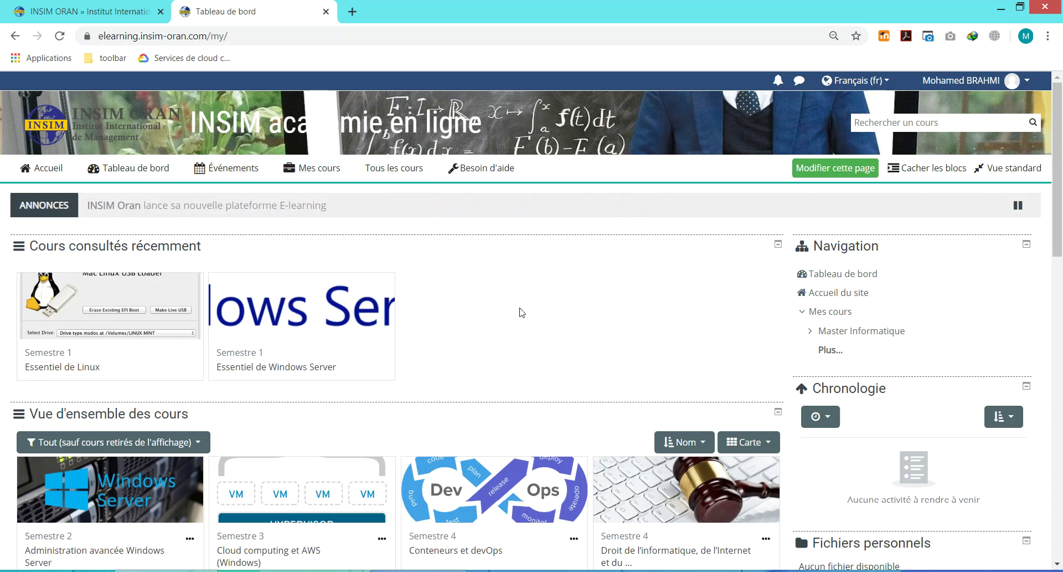
# Open the user profile for editing and check the first name, surname and e-mail address fields.
pyautogui.click(997, 85)
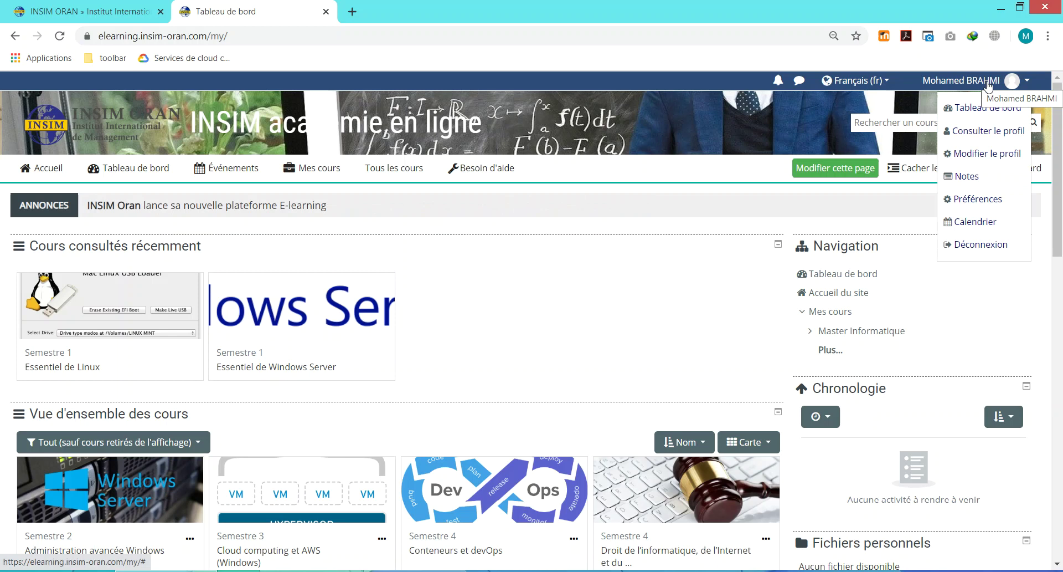
pyautogui.click(971, 161)
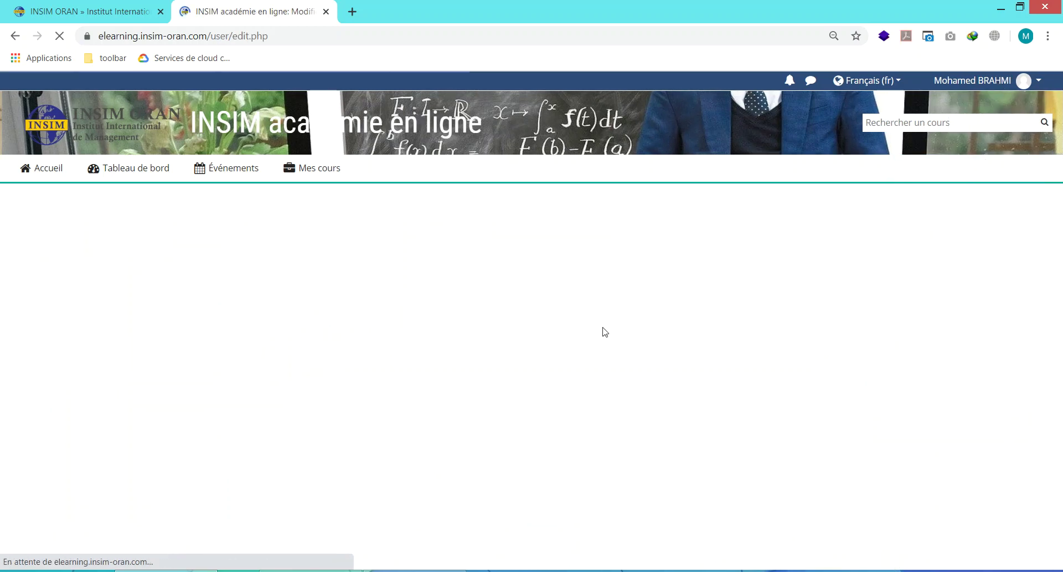
pyautogui.scroll(-1, 190, 385)
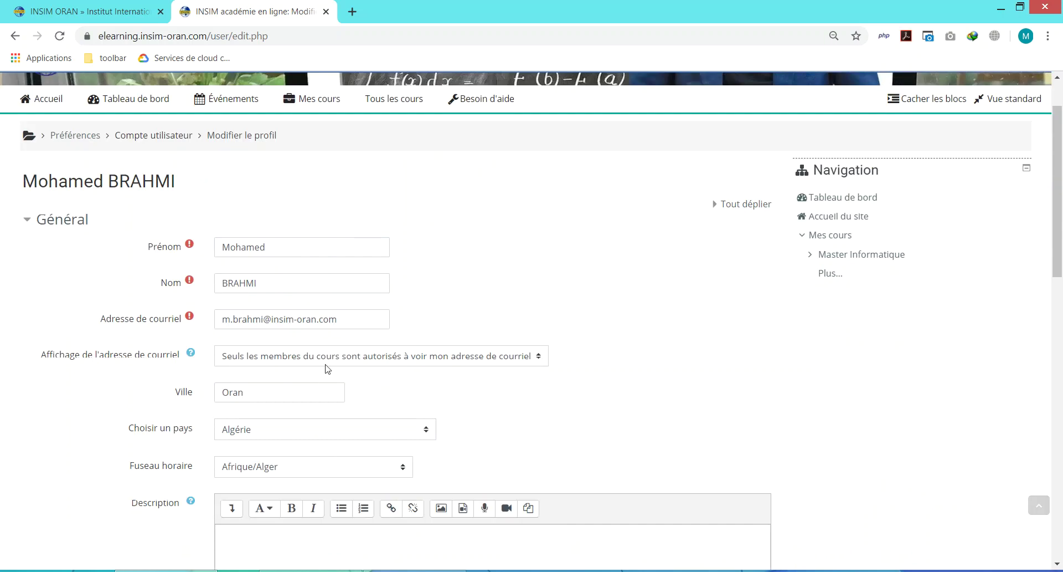
pyautogui.moveTo(352, 319); pyautogui.dragTo(204, 325)
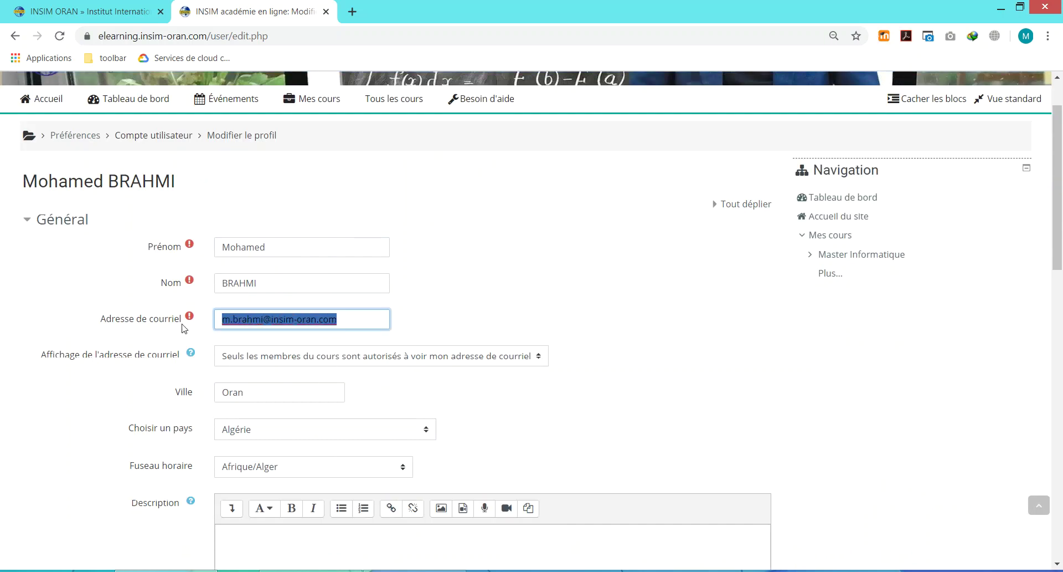
pyautogui.click(297, 251)
pyautogui.click(233, 265)
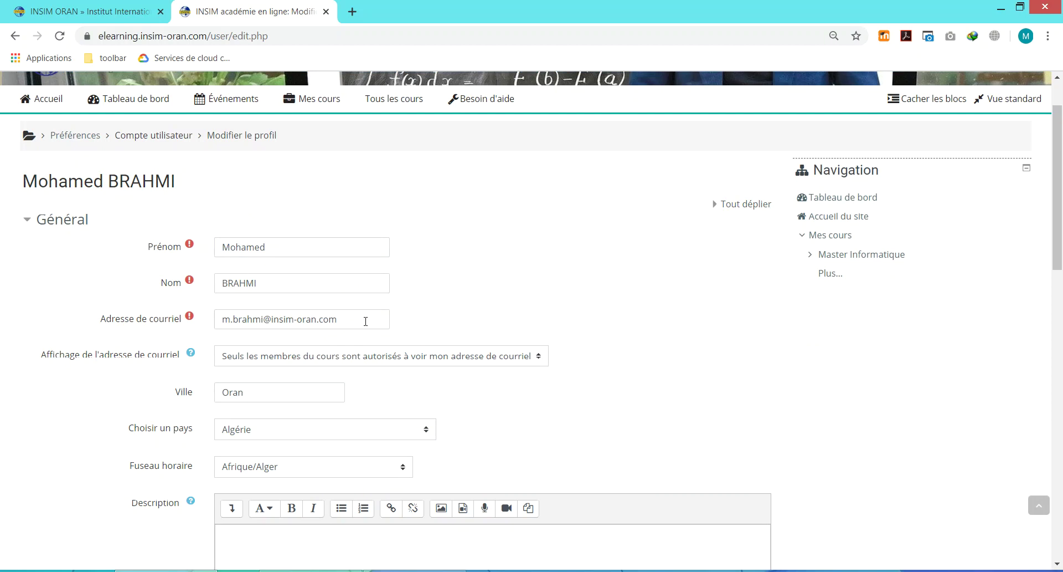
# Check the e-mail address, city, country, time zone and description fields in the general section of the profile.
pyautogui.moveTo(358, 322); pyautogui.dragTo(83, 314)
pyautogui.click(71, 319)
pyautogui.scroll(-3, 82, 381)
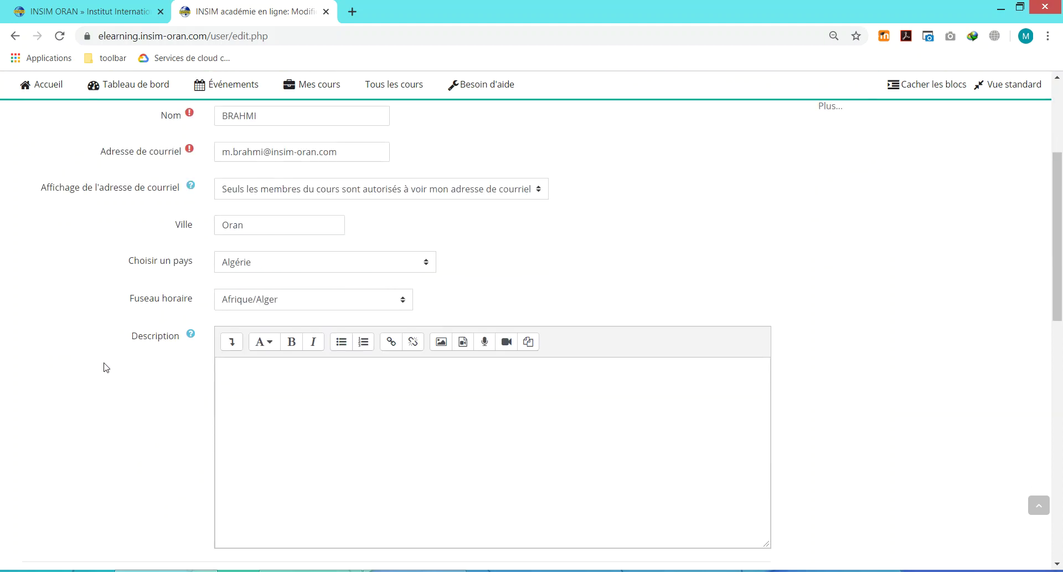
pyautogui.scroll(3, 685, 322)
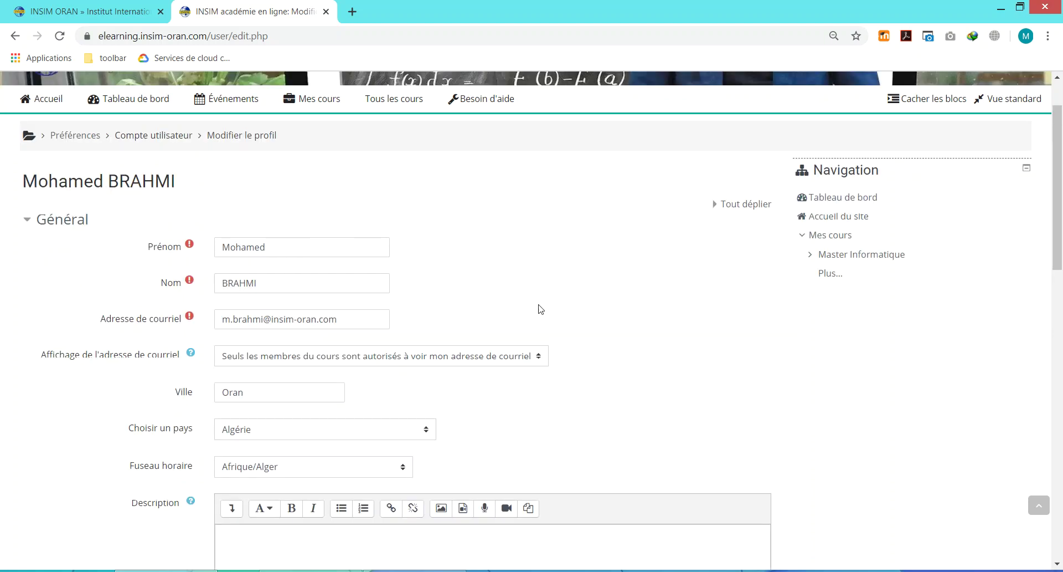
pyautogui.scroll(-6, 137, 463)
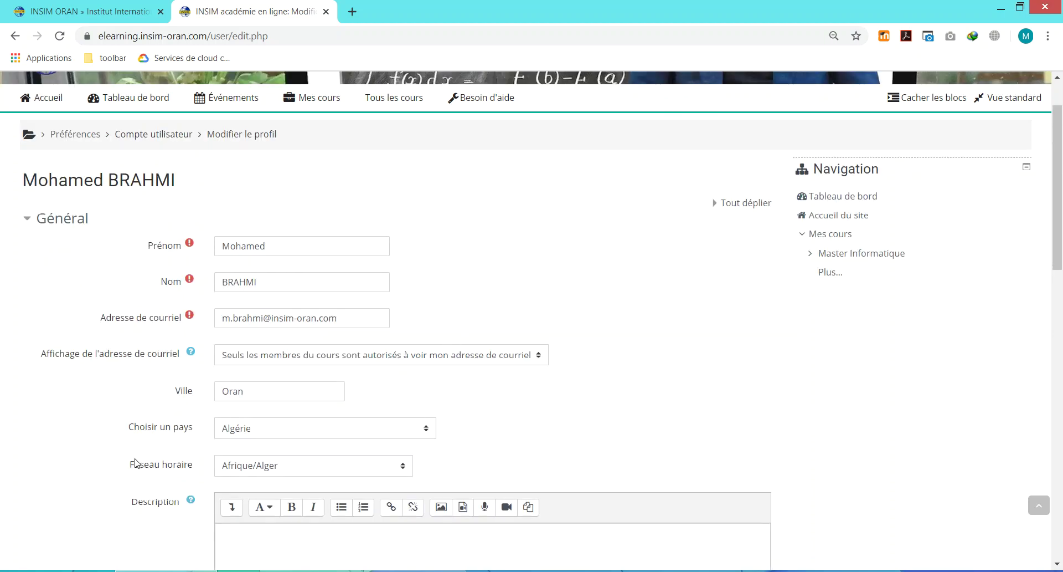
pyautogui.scroll(2, 138, 464)
# Upload 39951.png from the Images folder as the new user avatar picture.
pyautogui.scroll(-3, 137, 463)
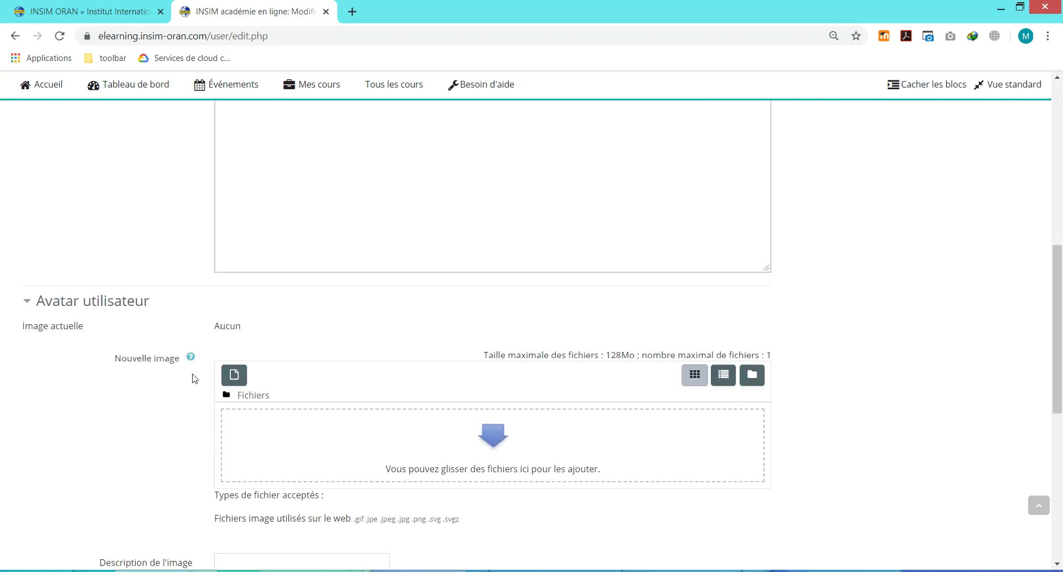
pyautogui.click(233, 375)
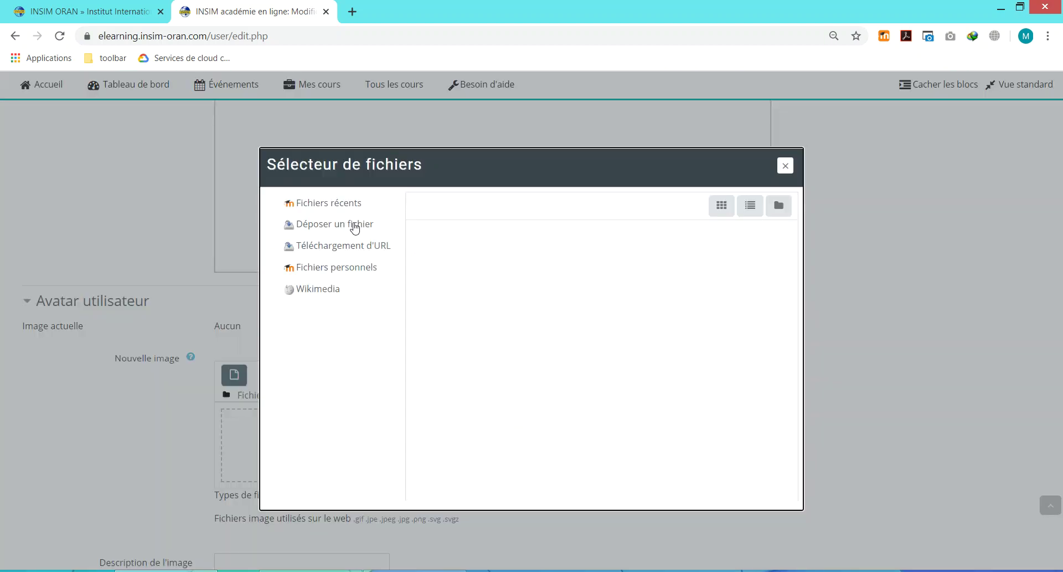
pyautogui.click(785, 166)
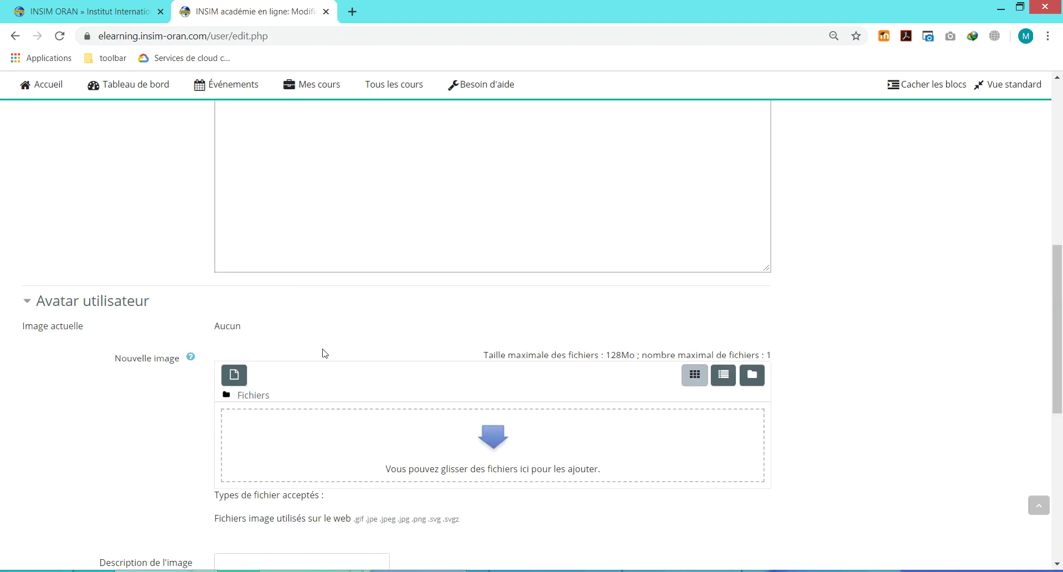
pyautogui.click(238, 374)
pyautogui.click(350, 225)
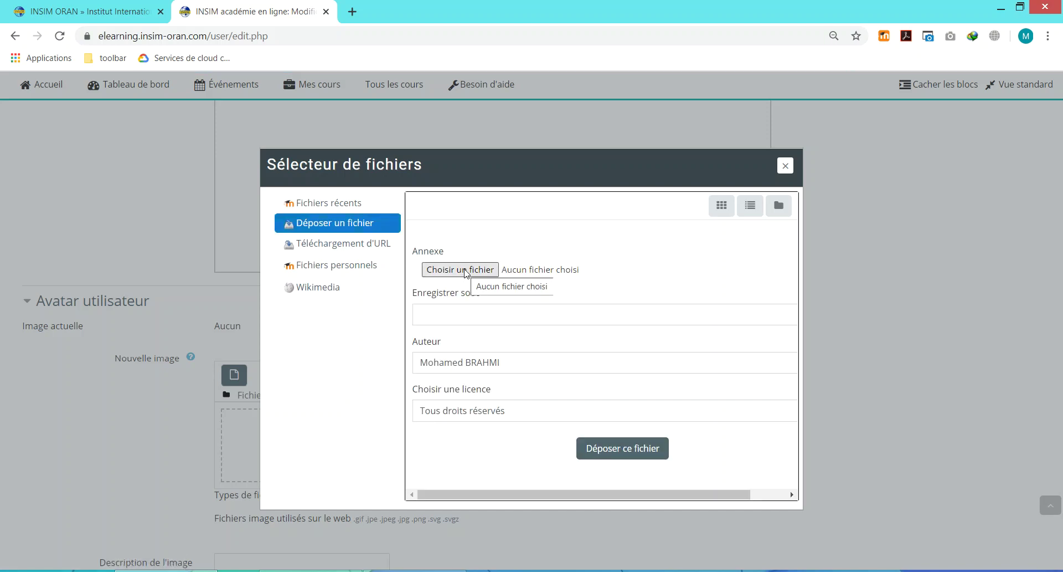
pyautogui.click(467, 272)
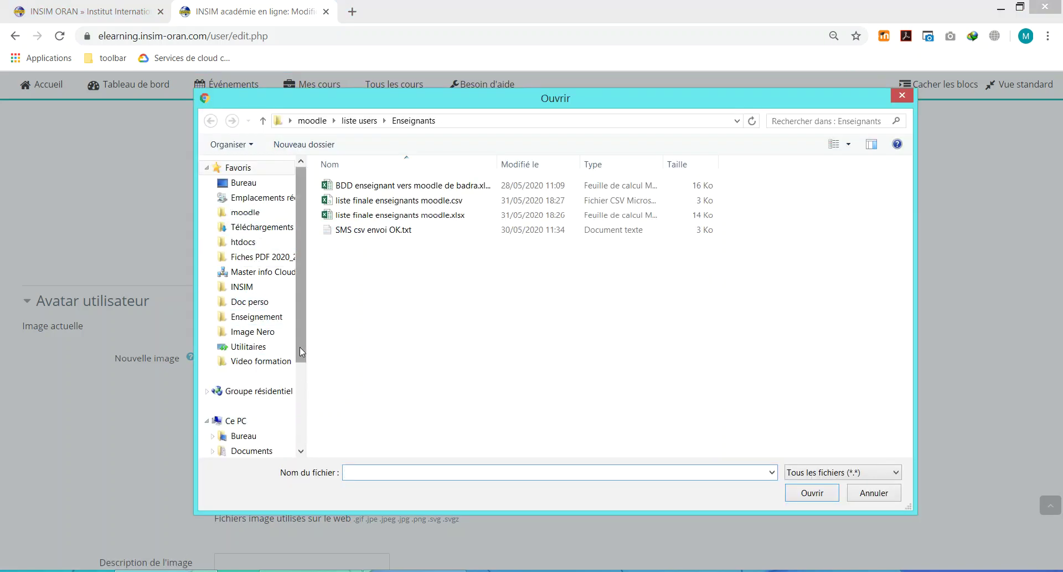
pyautogui.moveTo(301, 347); pyautogui.dragTo(300, 393)
pyautogui.click(245, 401)
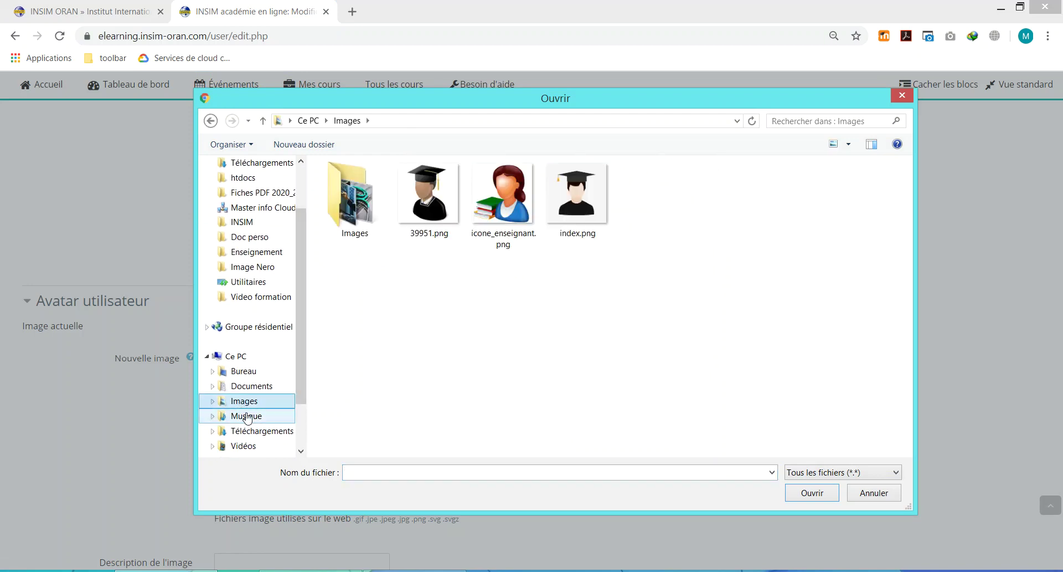
pyautogui.click(438, 207)
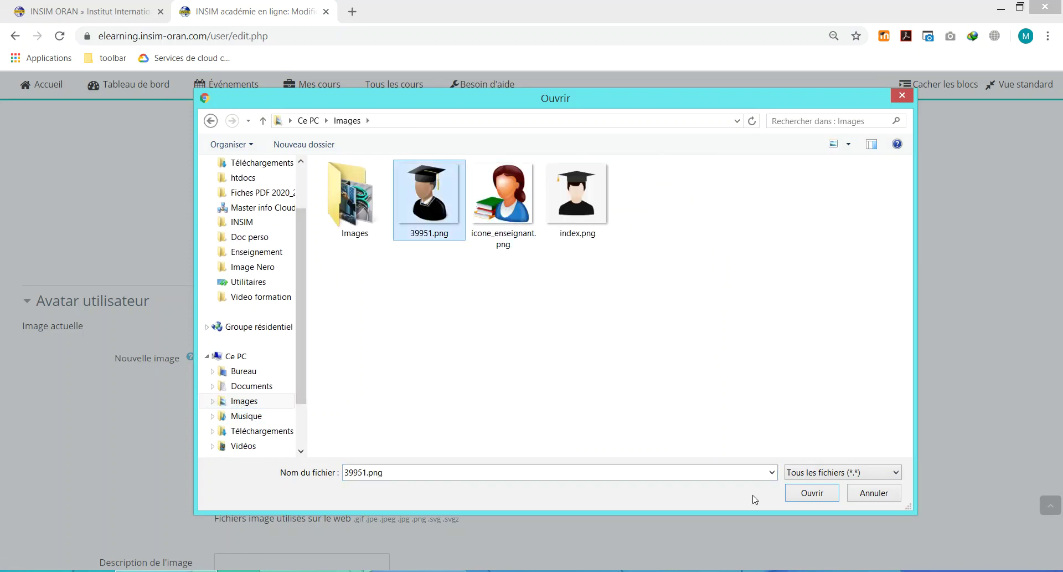
pyautogui.click(803, 497)
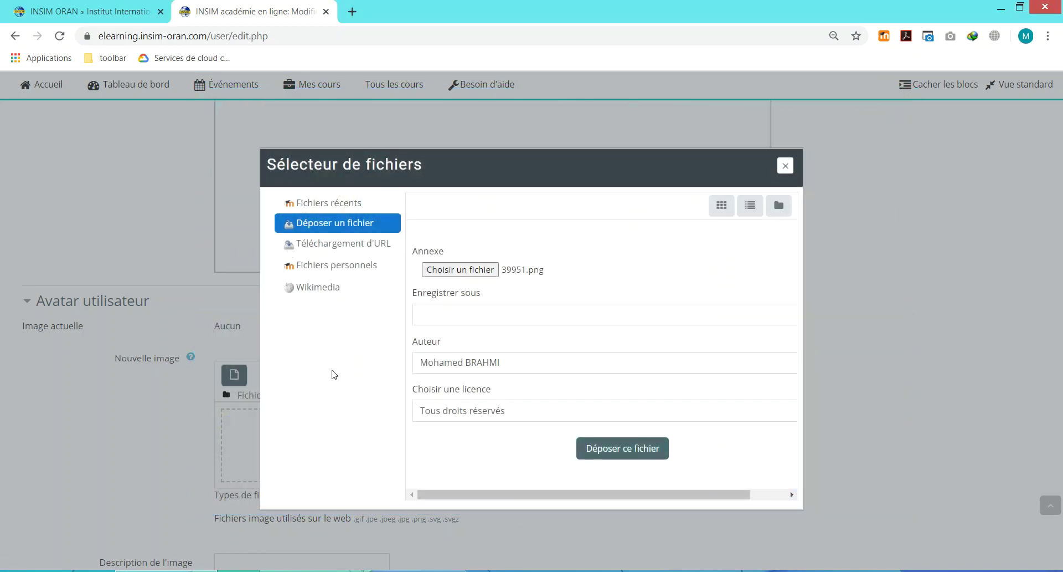
pyautogui.click(593, 446)
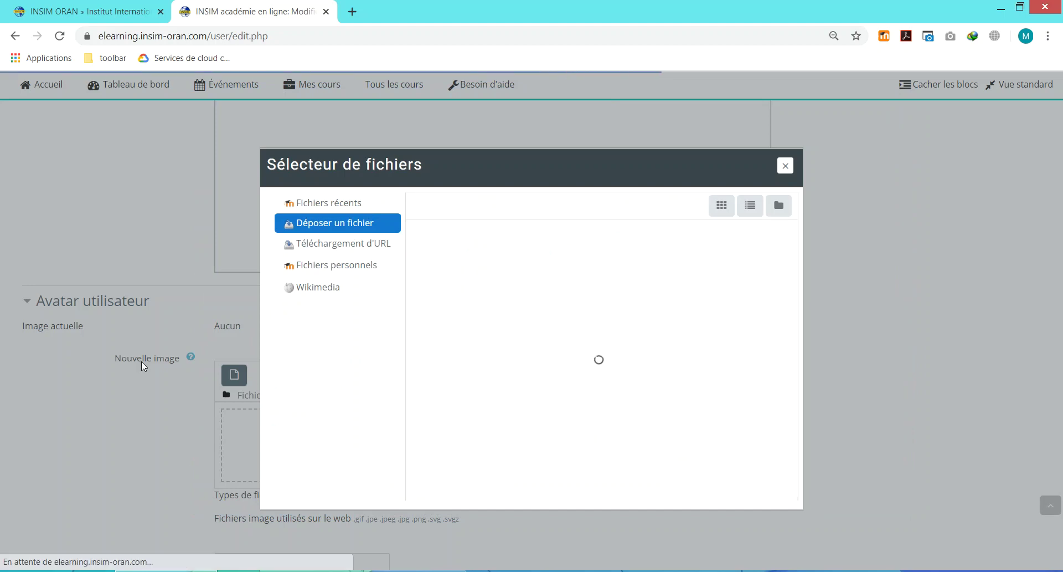
# Expand the Noms supplémentaires, Centres d'intérêt and Facultatif sections of the profile form to see their fields.
pyautogui.scroll(-2, 143, 365)
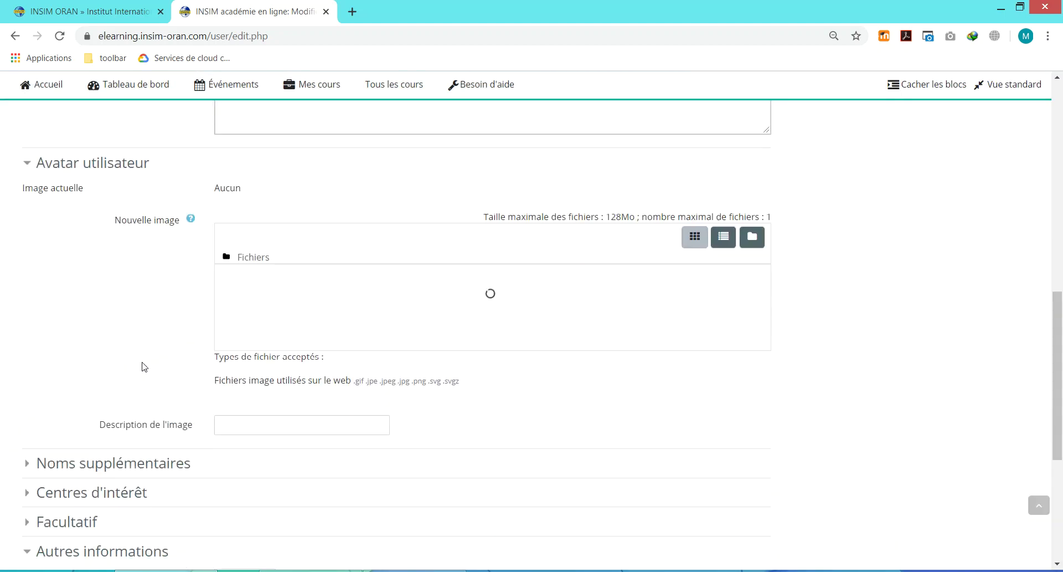
pyautogui.scroll(-1, 143, 367)
pyautogui.click(110, 410)
pyautogui.scroll(-3, 94, 355)
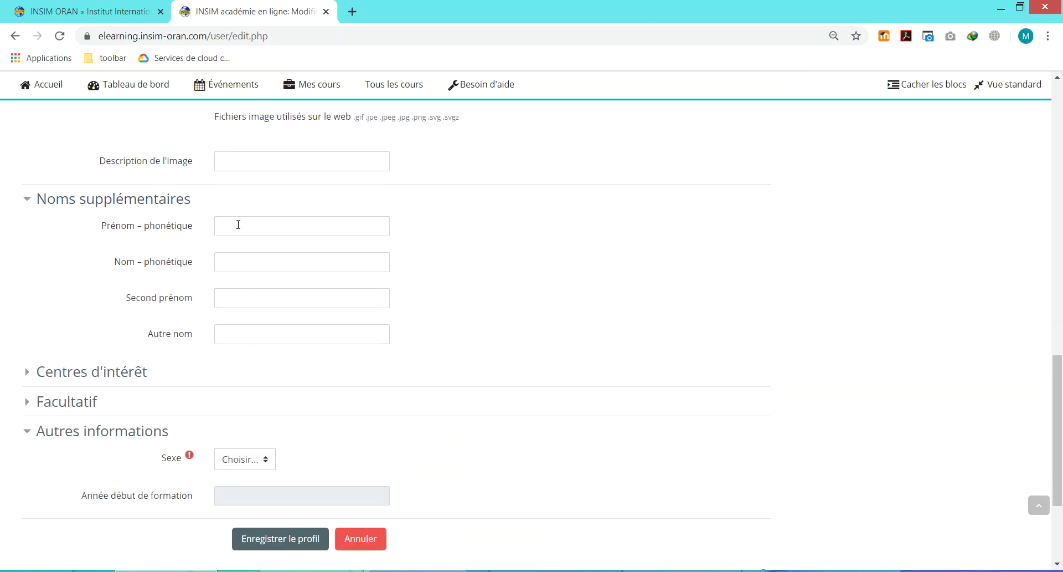
pyautogui.click(119, 375)
pyautogui.scroll(-1, 55, 332)
pyautogui.click(84, 391)
pyautogui.scroll(-8, 99, 360)
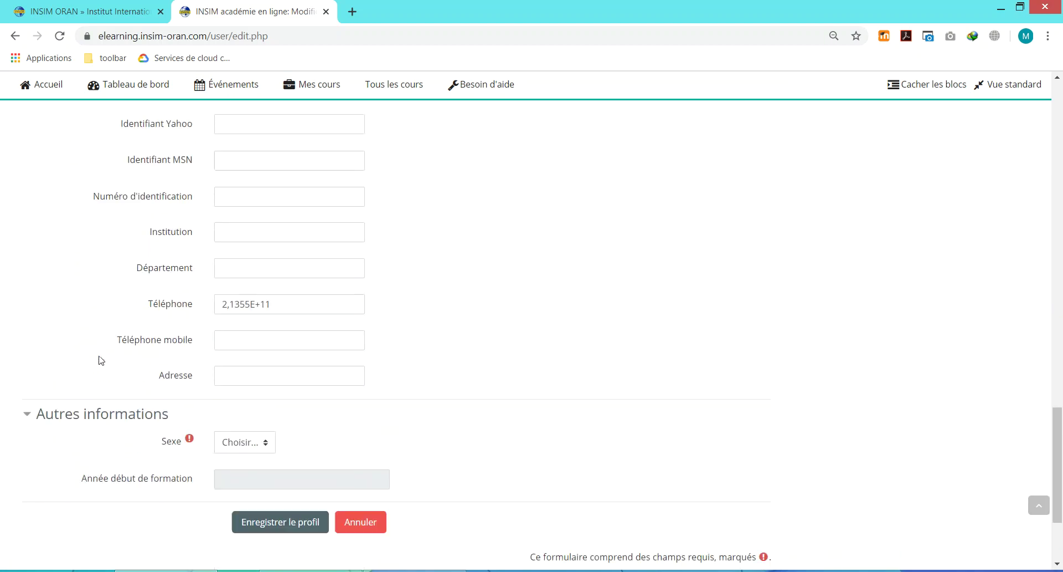
# Replace the entry in the optional Téléphone field with the full phone number, including the international prefix.
pyautogui.scroll(1, 100, 357)
pyautogui.scroll(3, 247, 305)
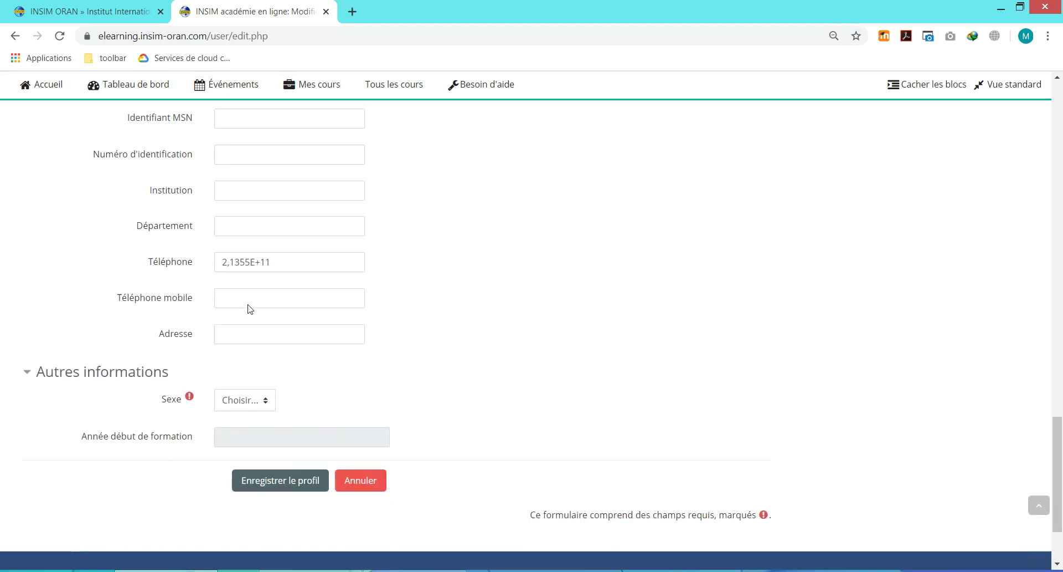
pyautogui.scroll(-1, 62, 401)
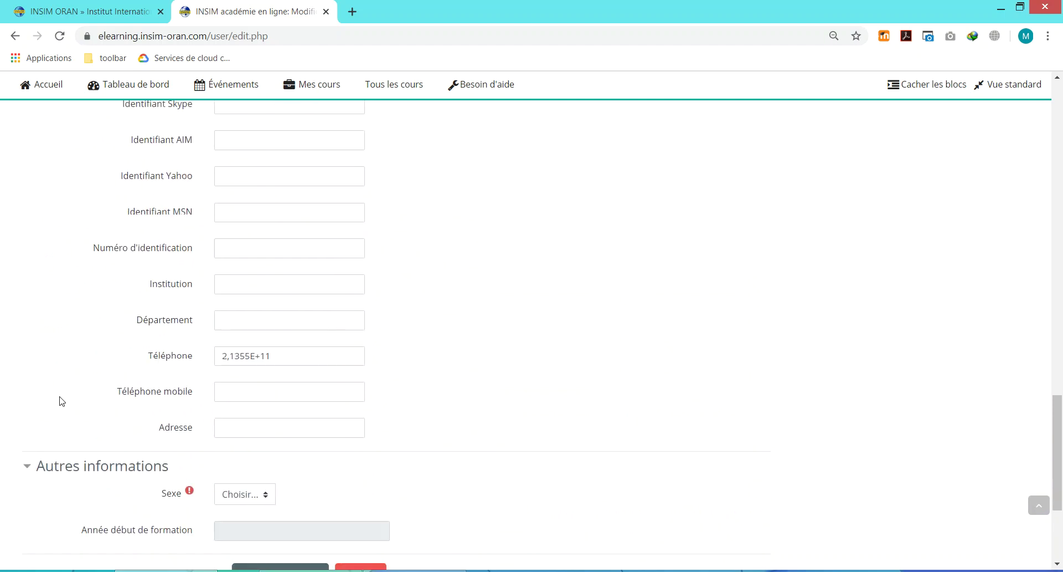
pyautogui.moveTo(277, 356); pyautogui.dragTo(86, 362)
pyautogui.write('+')
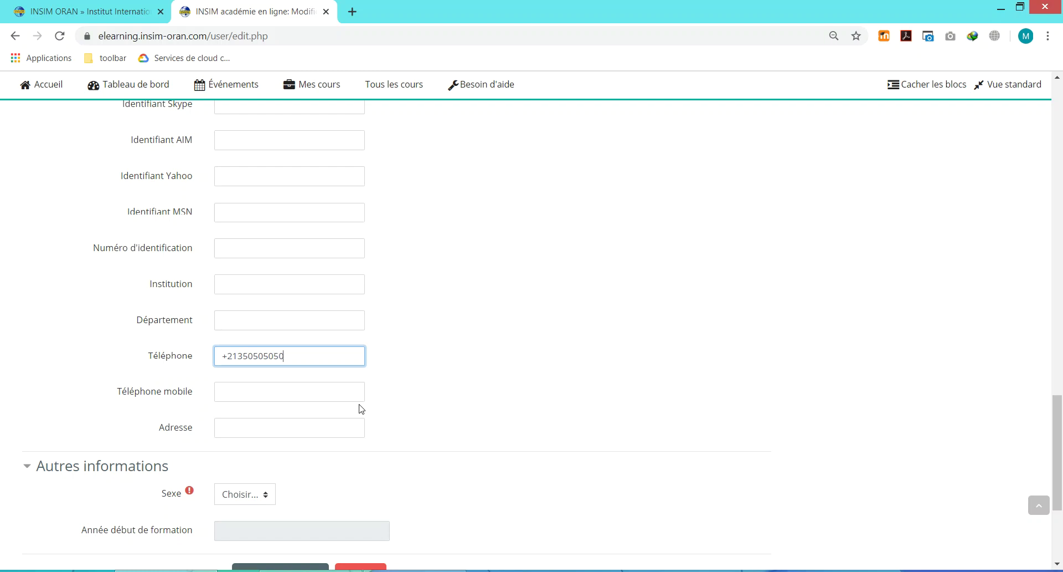
# Set Sexe to Homme under Autres informations, recheck the whole form, and save the profile.
pyautogui.scroll(-2, 191, 434)
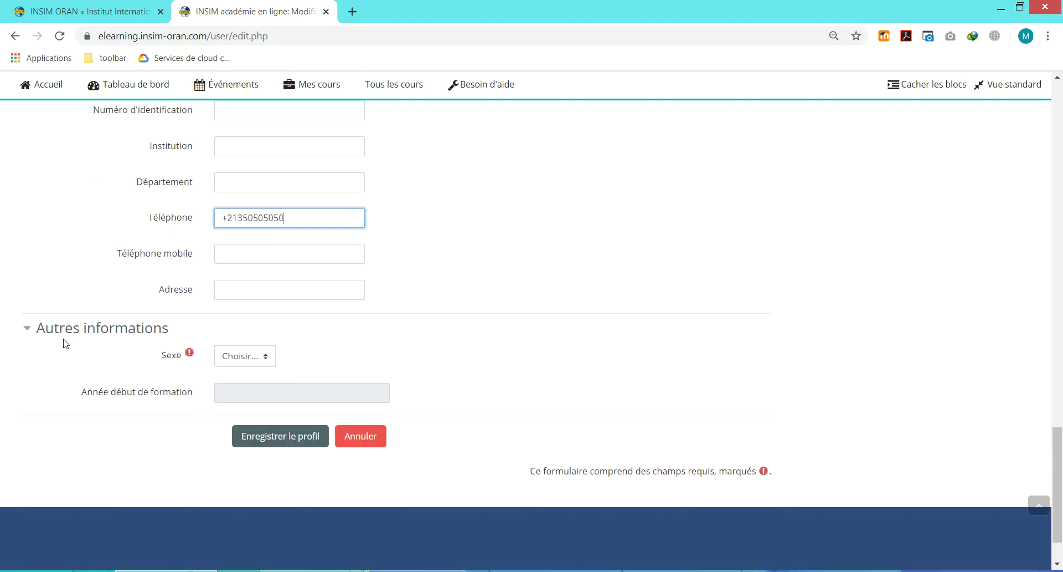
pyautogui.click(235, 361)
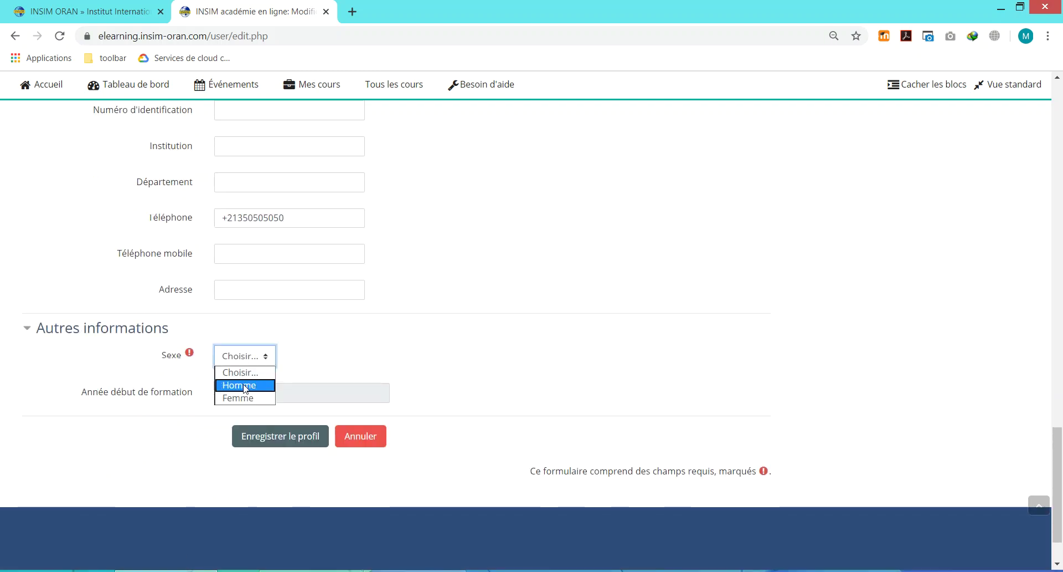
pyautogui.click(245, 386)
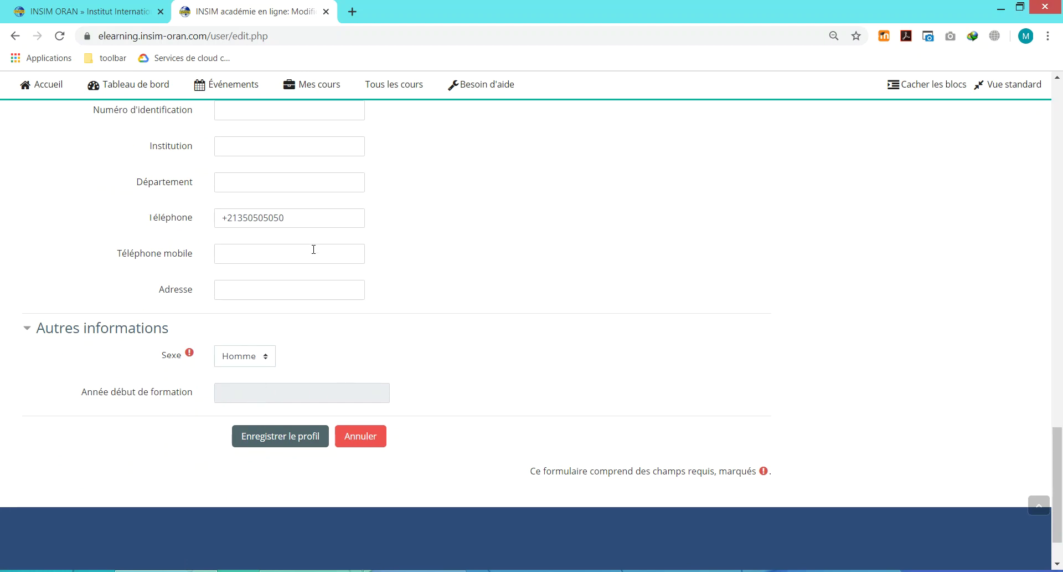
pyautogui.scroll(20, 230, 366)
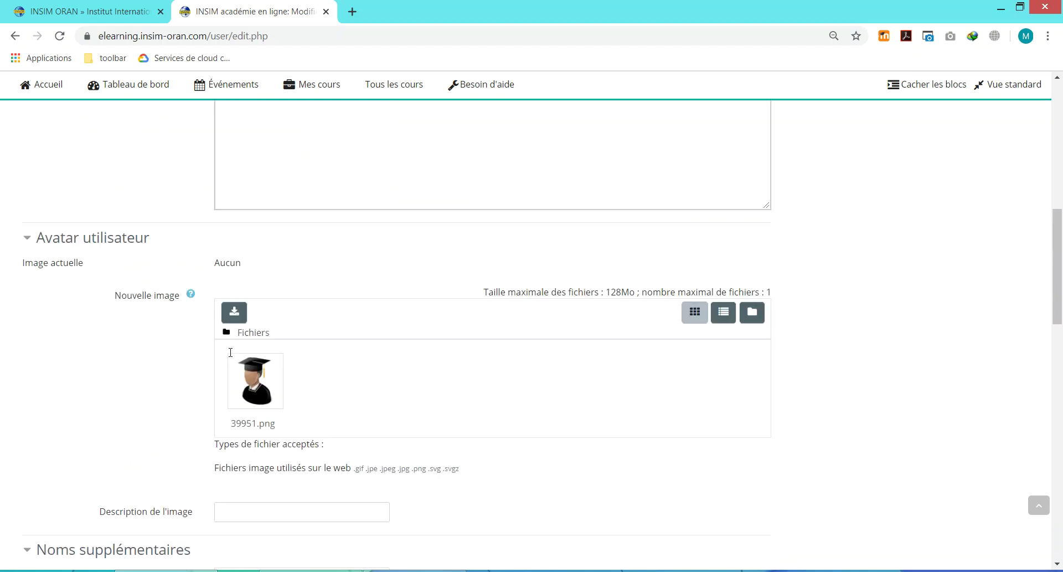
pyautogui.scroll(8, 123, 386)
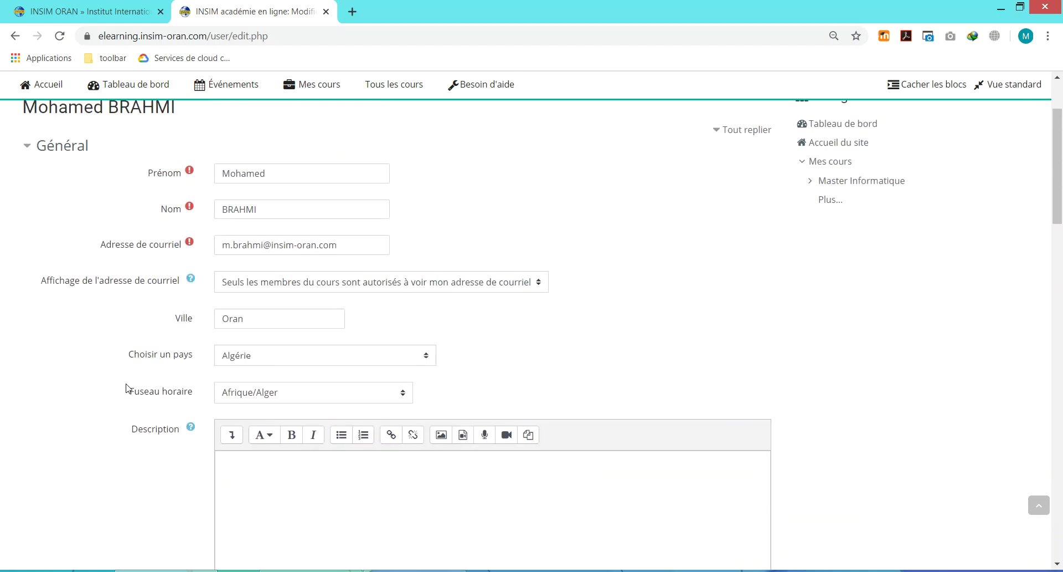
pyautogui.scroll(-20, 127, 386)
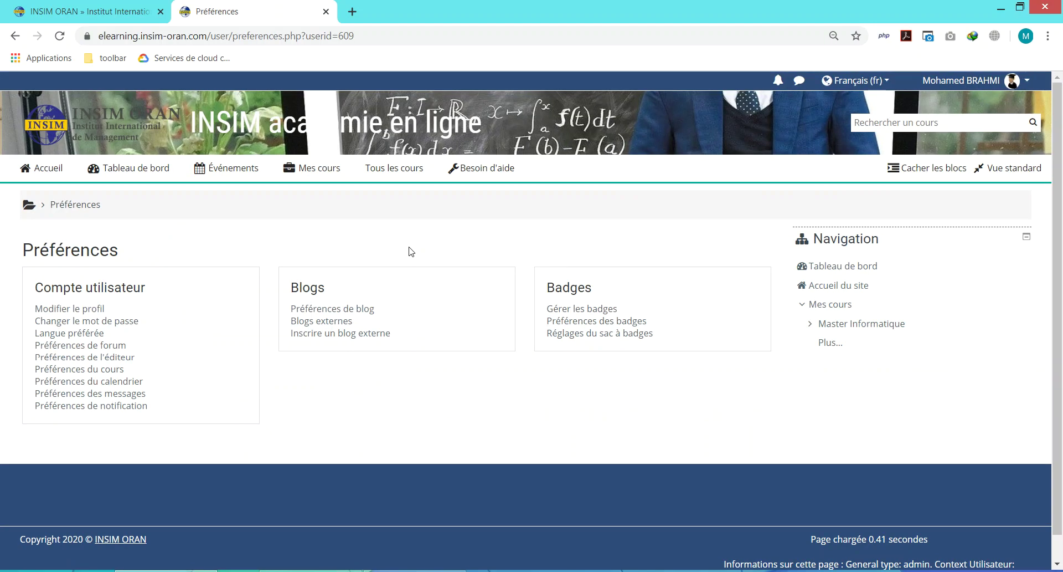
# Look over the options in the user account menu, close it, and go to the site's home page.
pyautogui.click(991, 83)
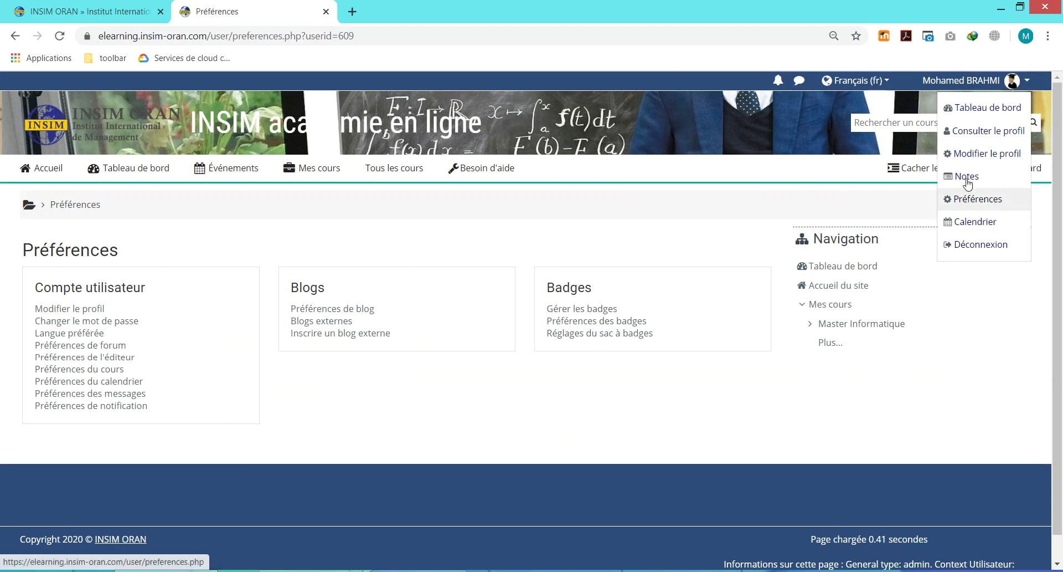
pyautogui.click(494, 246)
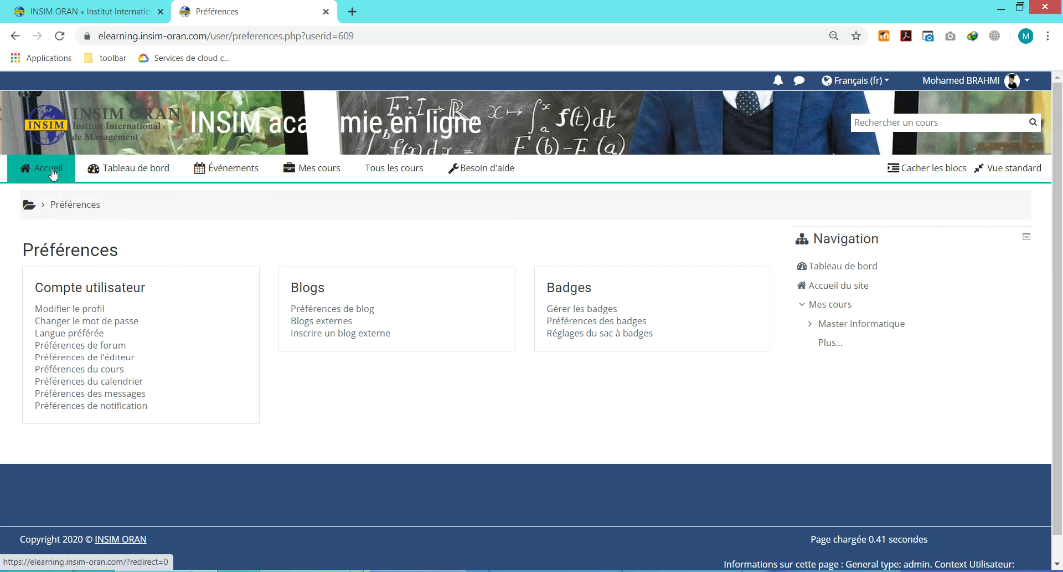
pyautogui.click(47, 180)
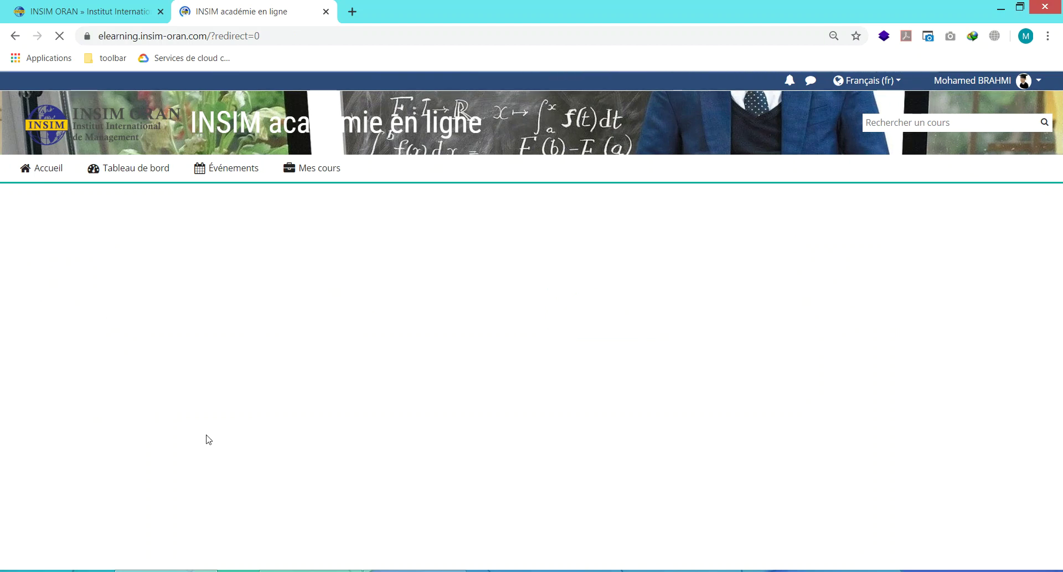
# Look through the full list of enrolled courses under Mes cours and open the Admin avancée Win Srv course.
pyautogui.moveTo(319, 174)
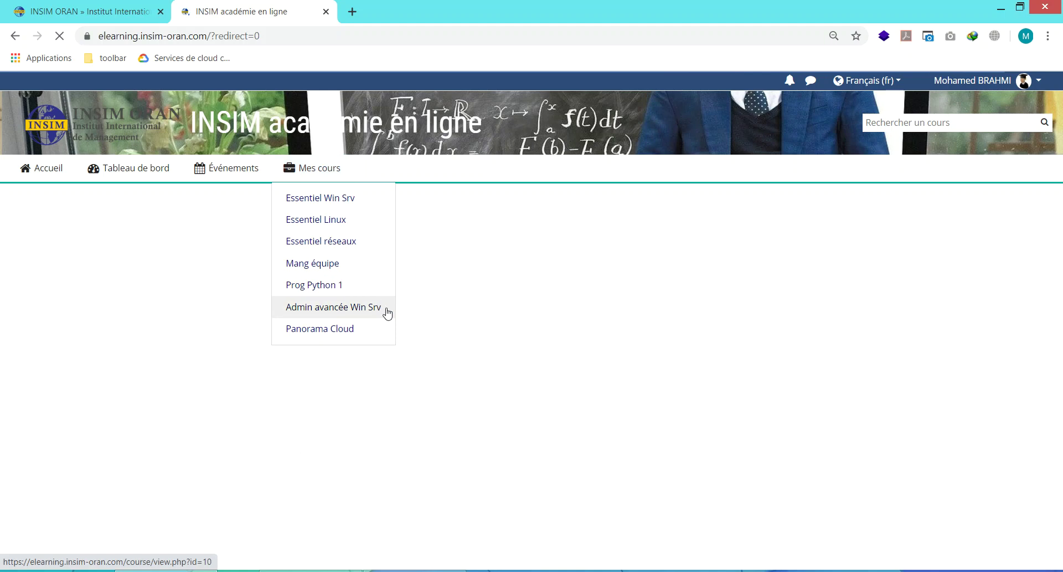
pyautogui.scroll(-5, 314, 386)
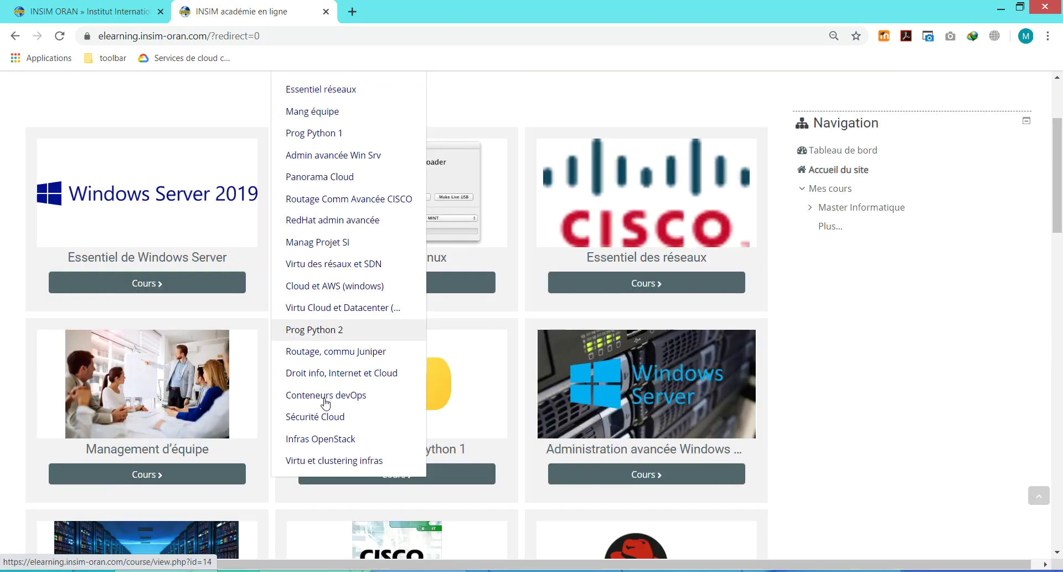
pyautogui.scroll(2, 327, 388)
pyautogui.scroll(3, 359, 525)
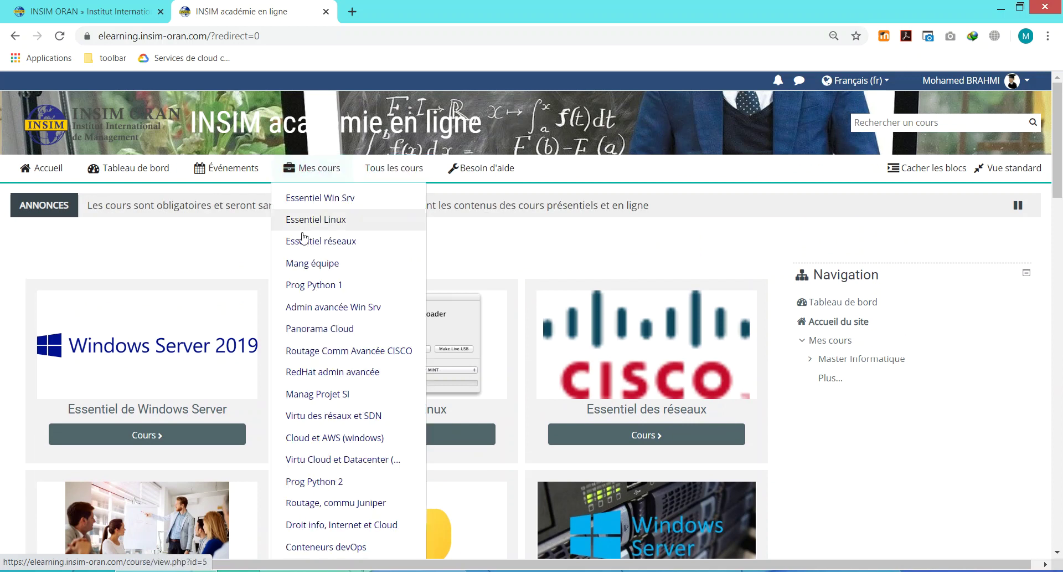
pyautogui.scroll(-1, 309, 347)
pyautogui.scroll(-4, 322, 387)
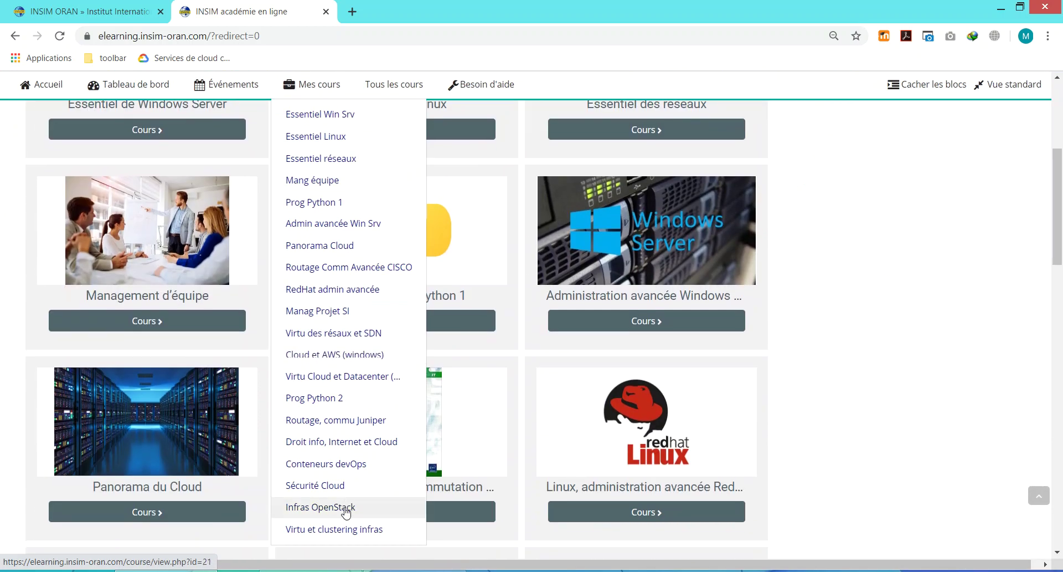
pyautogui.scroll(5, 344, 505)
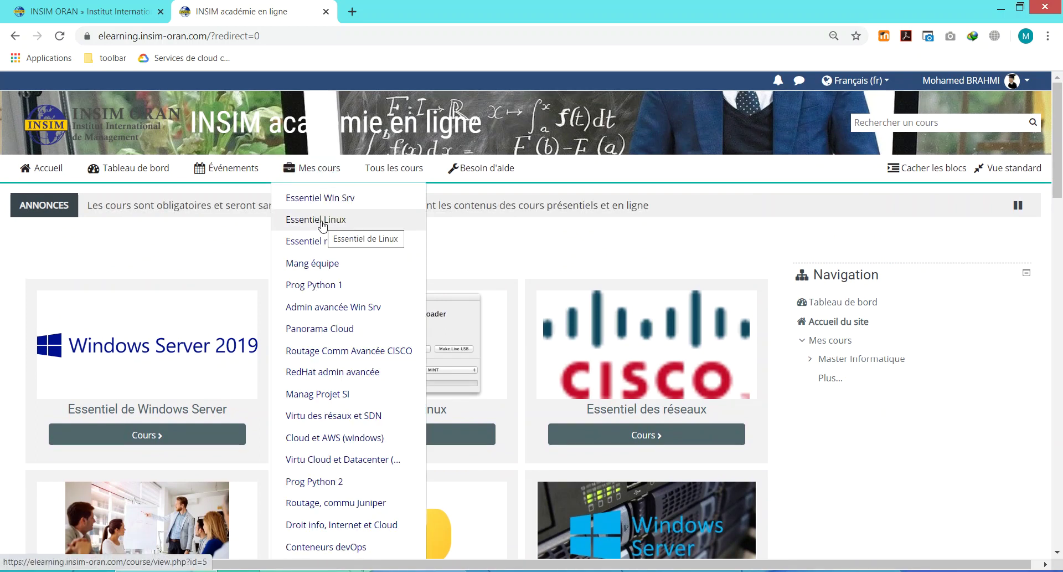
pyautogui.click(333, 305)
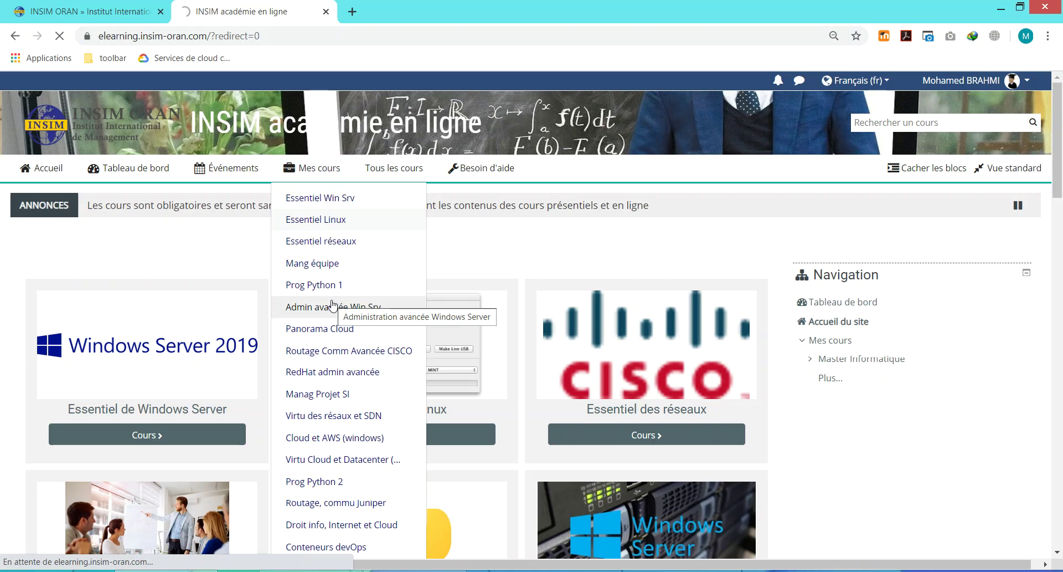